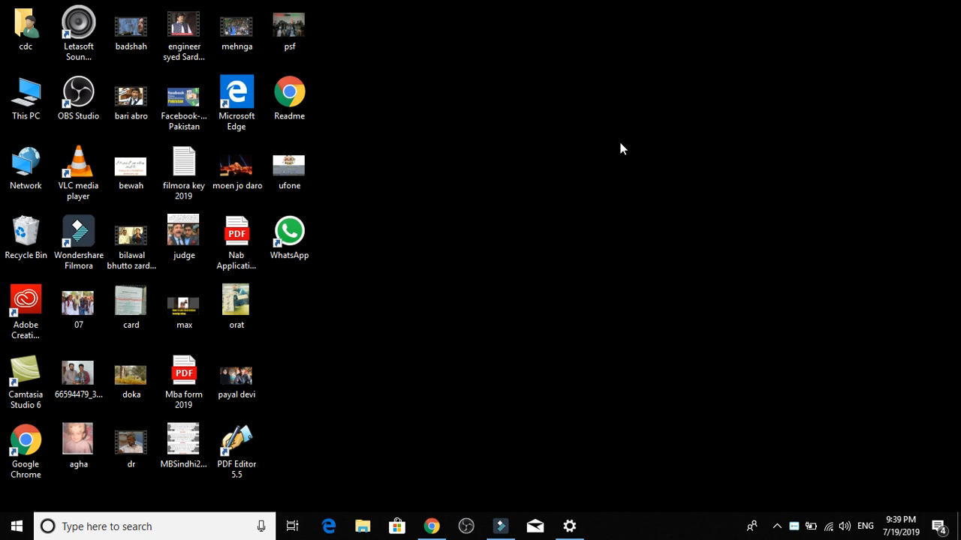
Switch to Filmora and add the Subtitle 2 text preset to the timeline
left_click(500, 530)
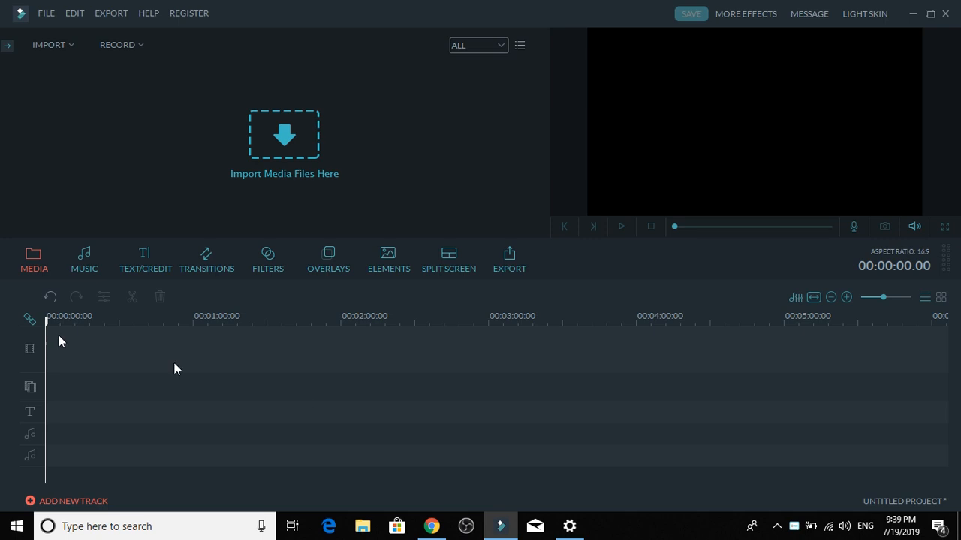
left_click(143, 268)
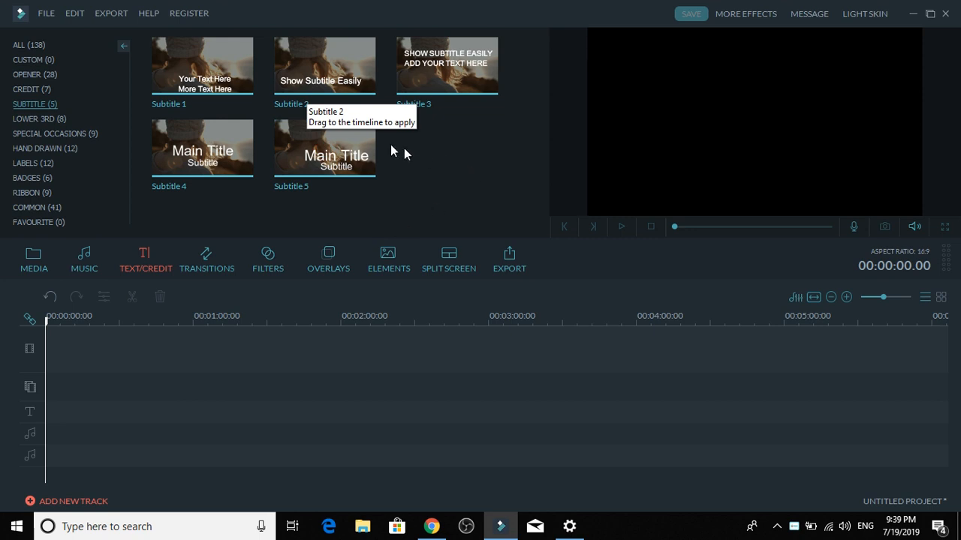
left_click(310, 87)
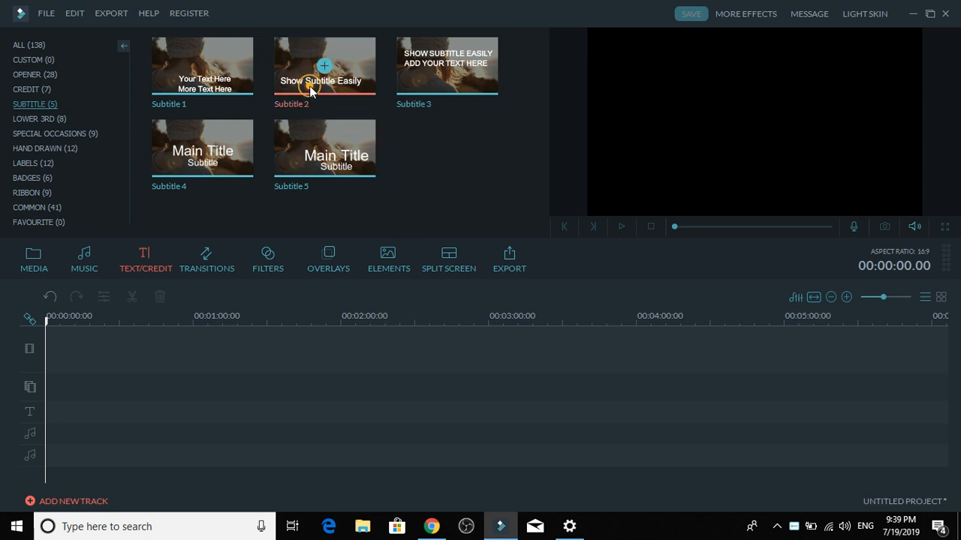
left_click(21, 105)
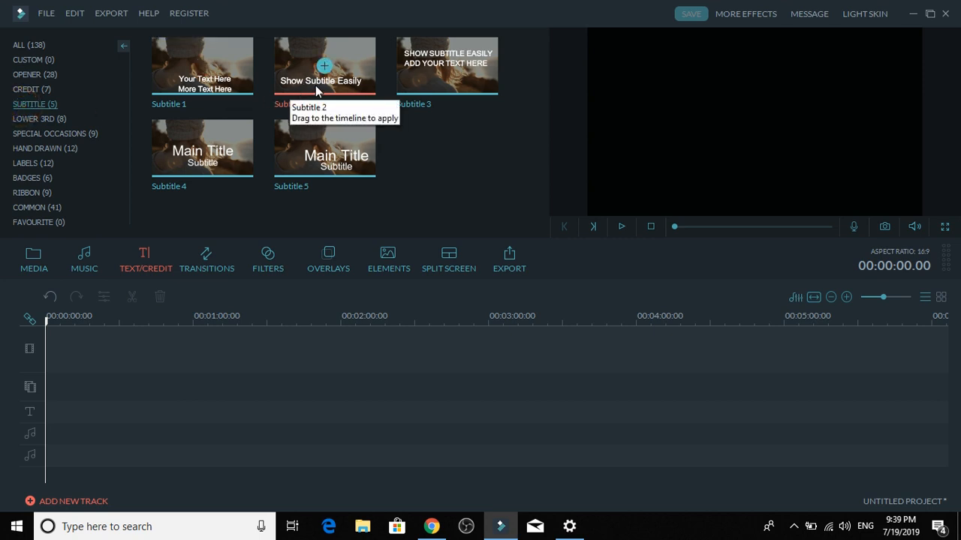
left_click(323, 67)
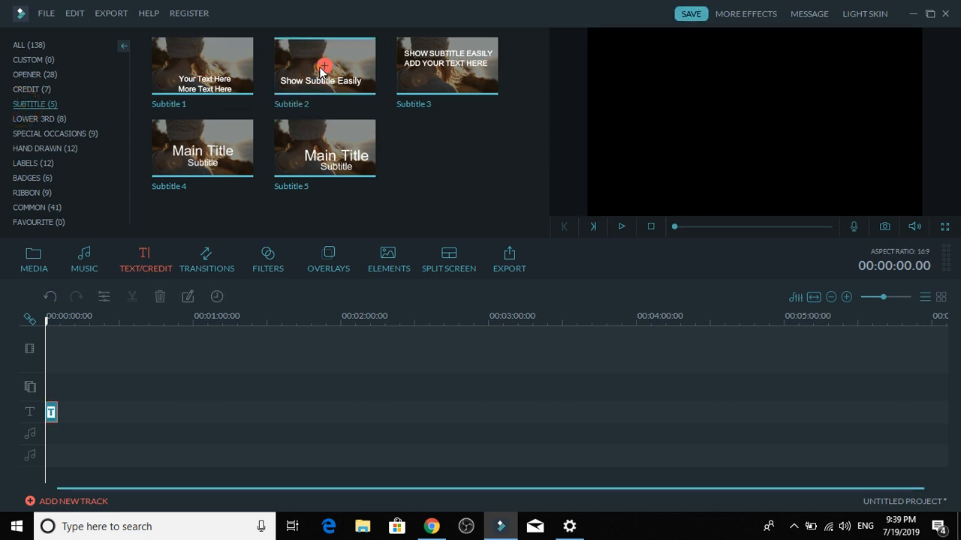
Open the subtitle clip in the Advanced Text Edit window and check which keyboard languages Windows offers
double_click(52, 413)
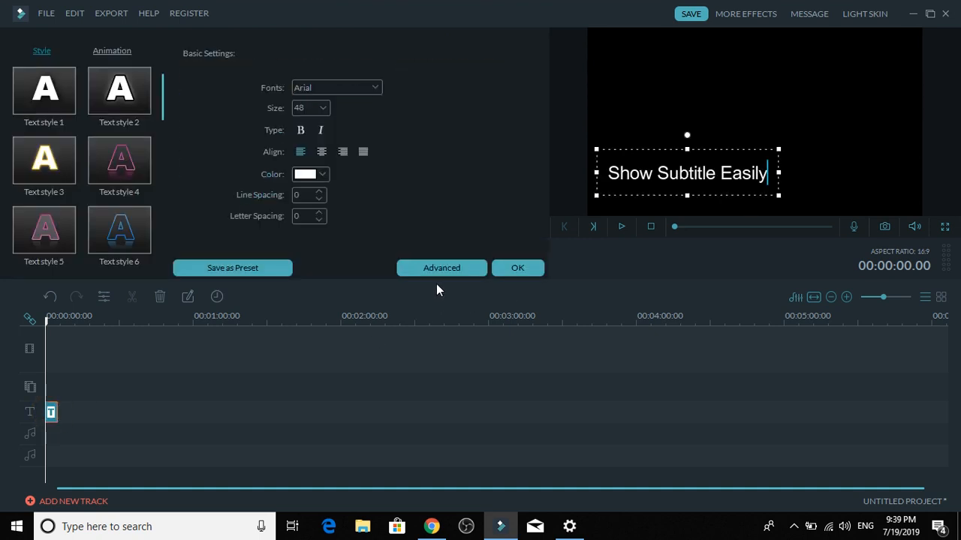
left_click(440, 273)
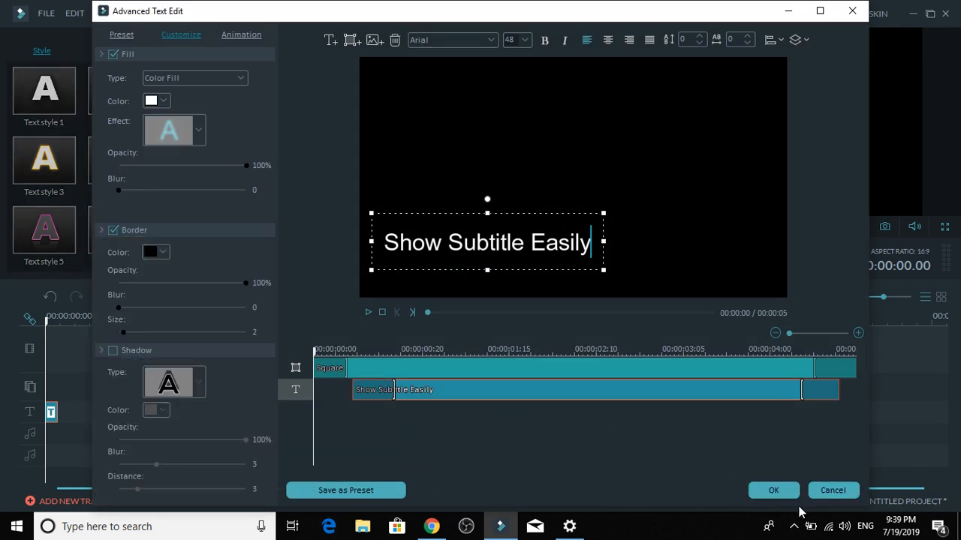
left_click(862, 526)
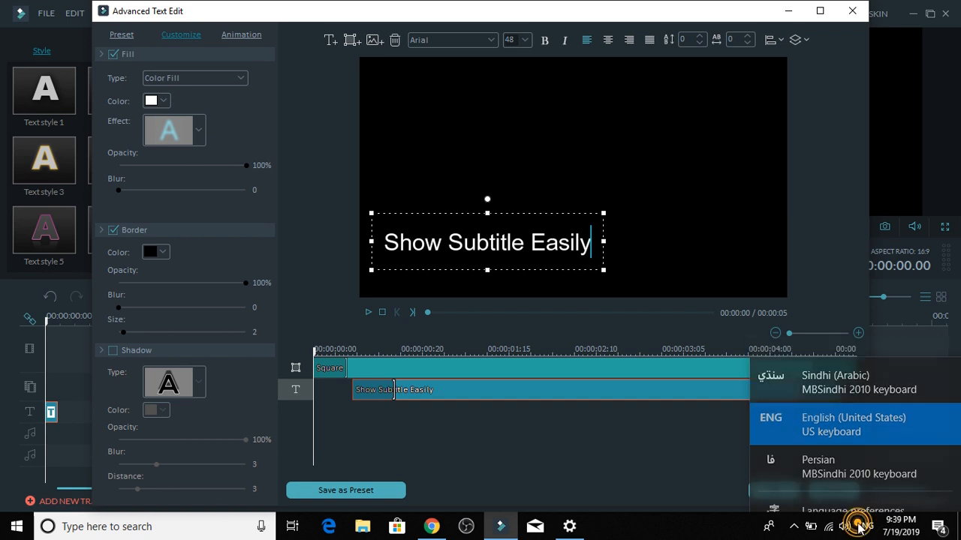
left_click(860, 527)
Switch to Windows Settings and download the Basic typing feature for Sindhi (Arabic)
left_click(12, 532)
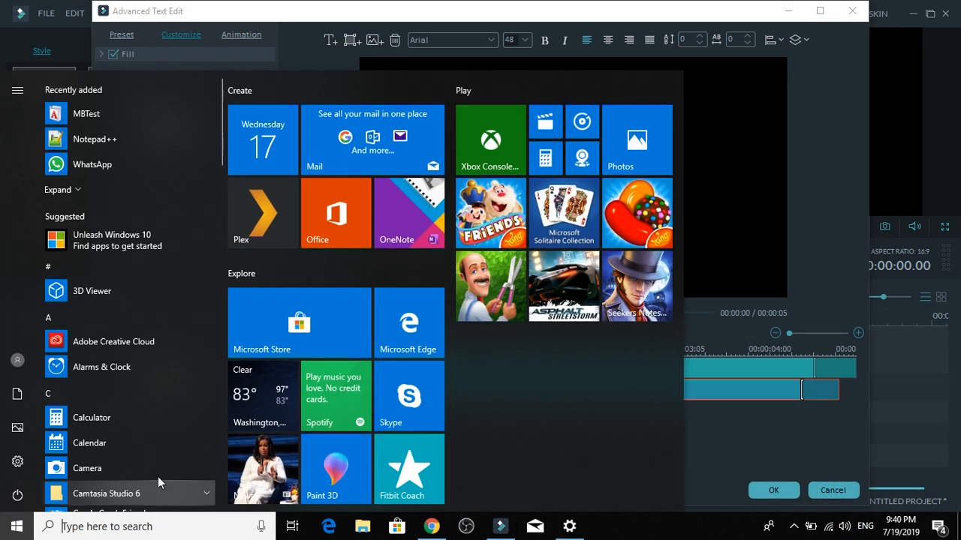
left_click(14, 464)
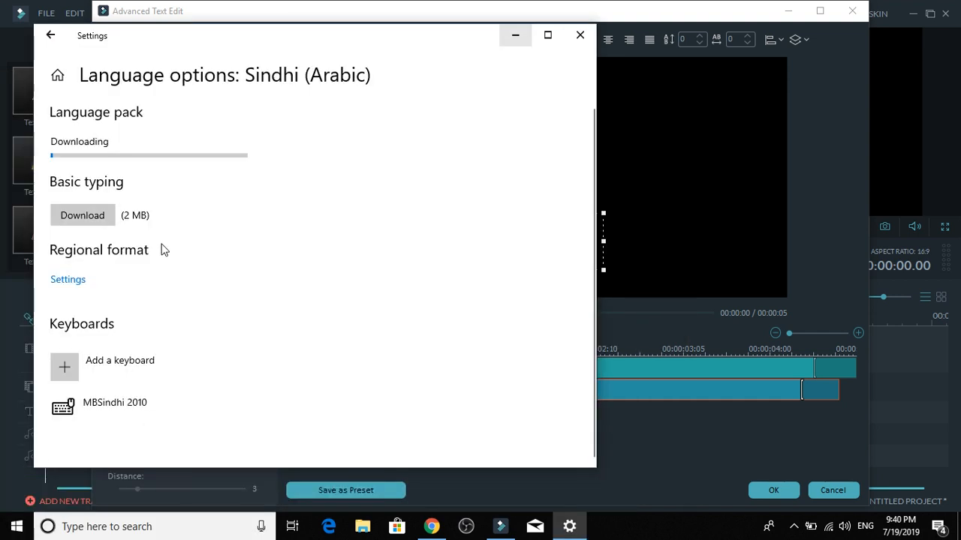
left_click(159, 217)
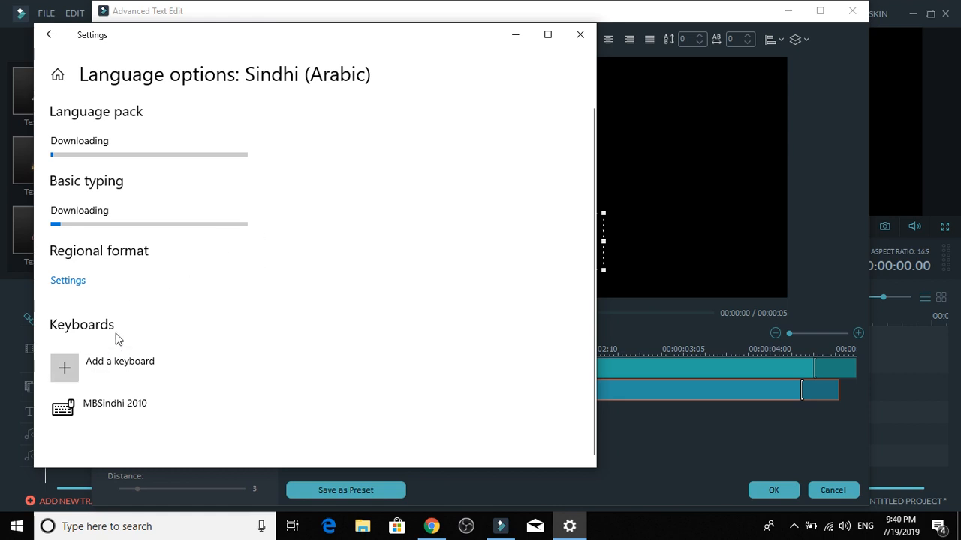
Return to the Windows Settings home and open the Language page under Time & Language
left_click(51, 35)
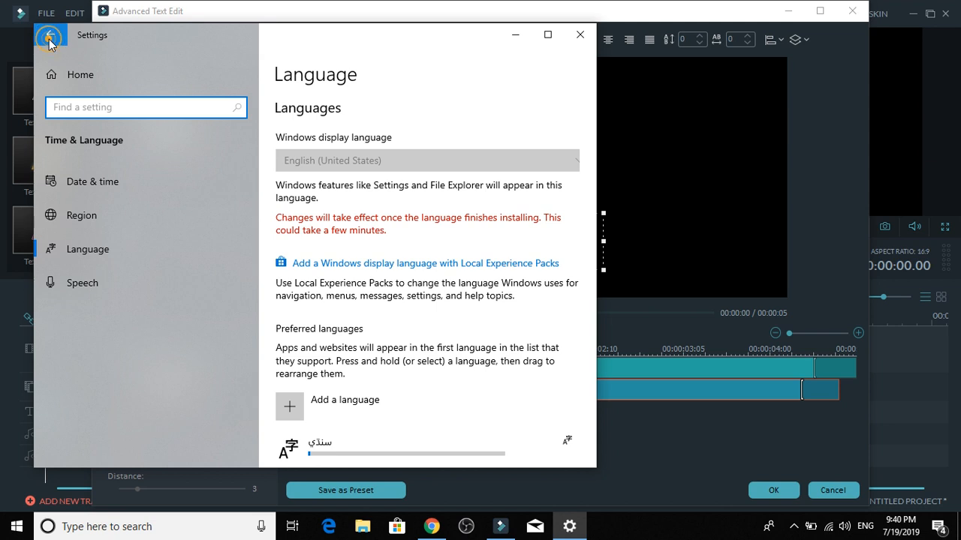
left_click(49, 37)
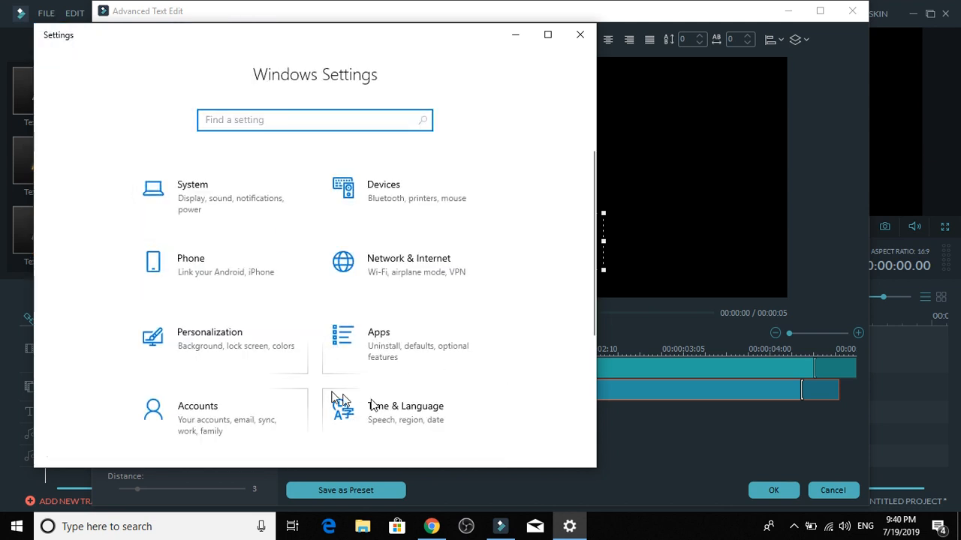
left_click(429, 407)
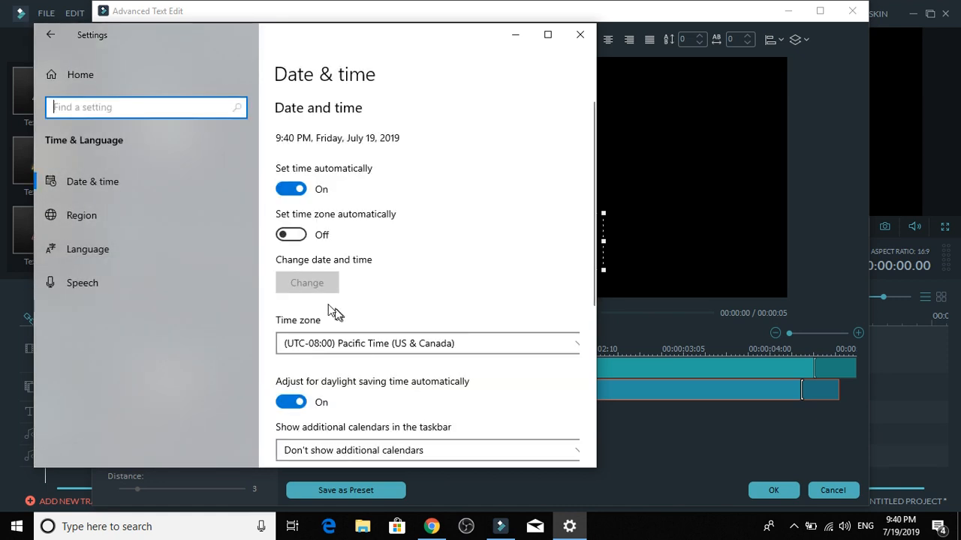
left_click(119, 251)
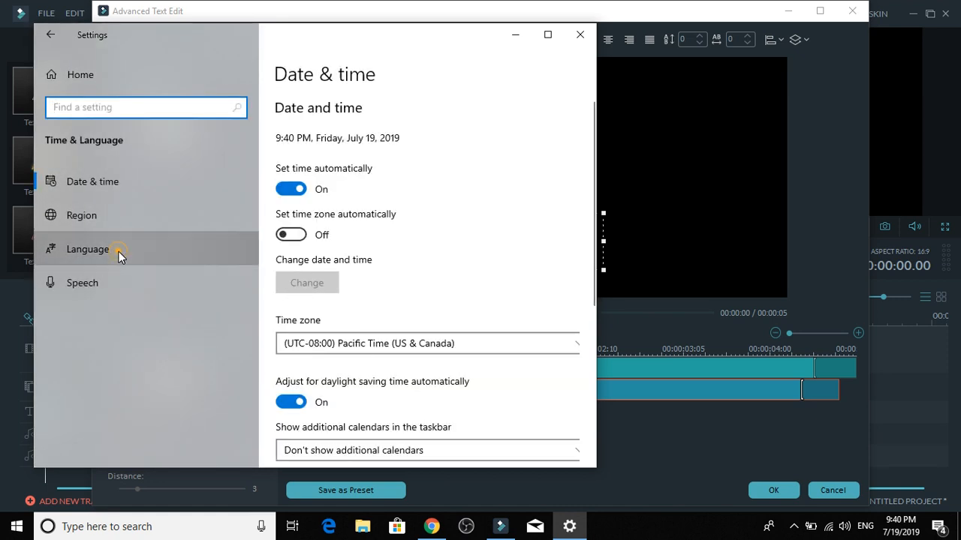
left_click(347, 367)
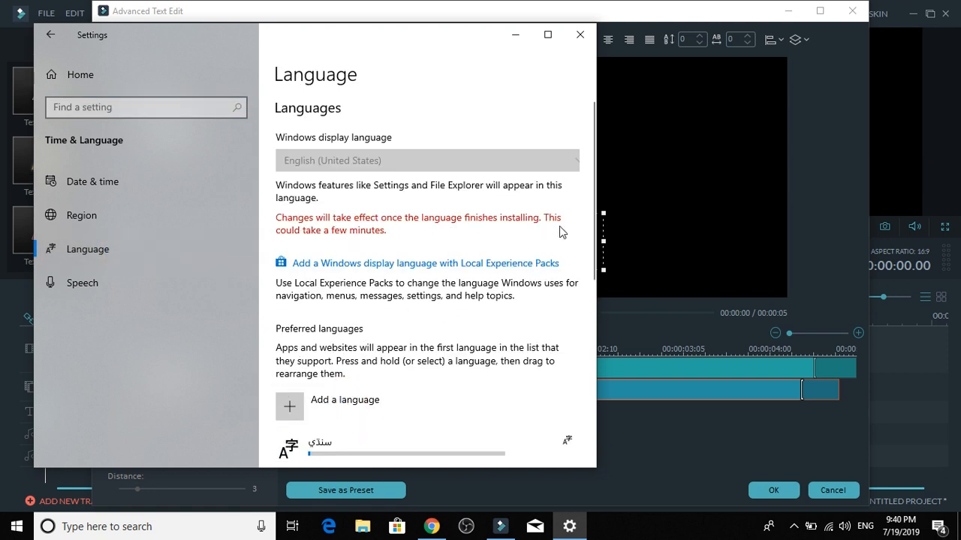
Start adding a preferred language and search the installable languages for "urdu"
left_click(294, 414)
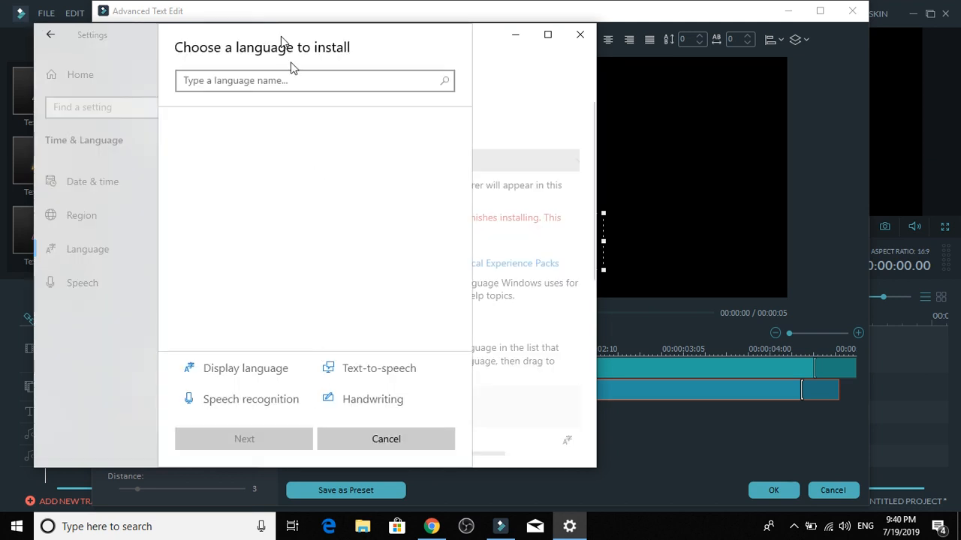
left_click(264, 80)
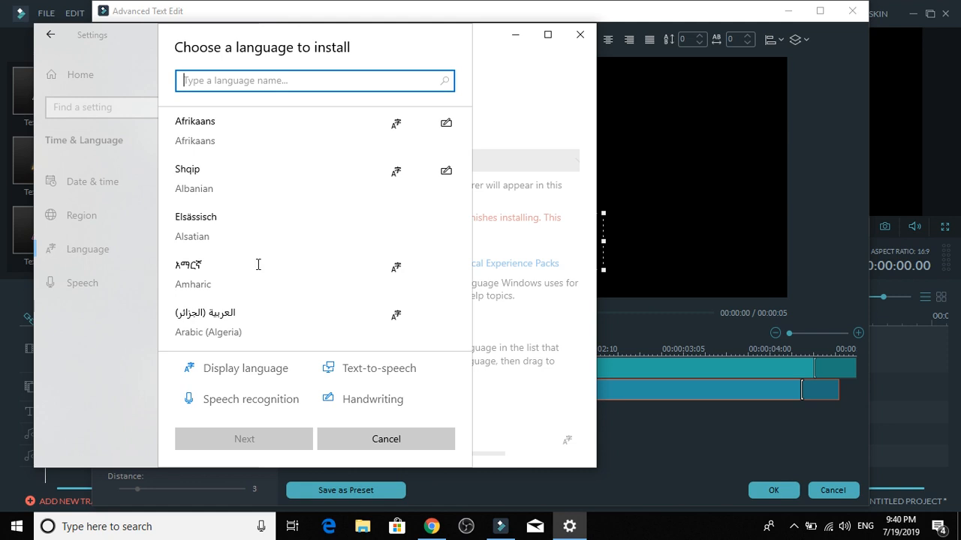
type("urdu")
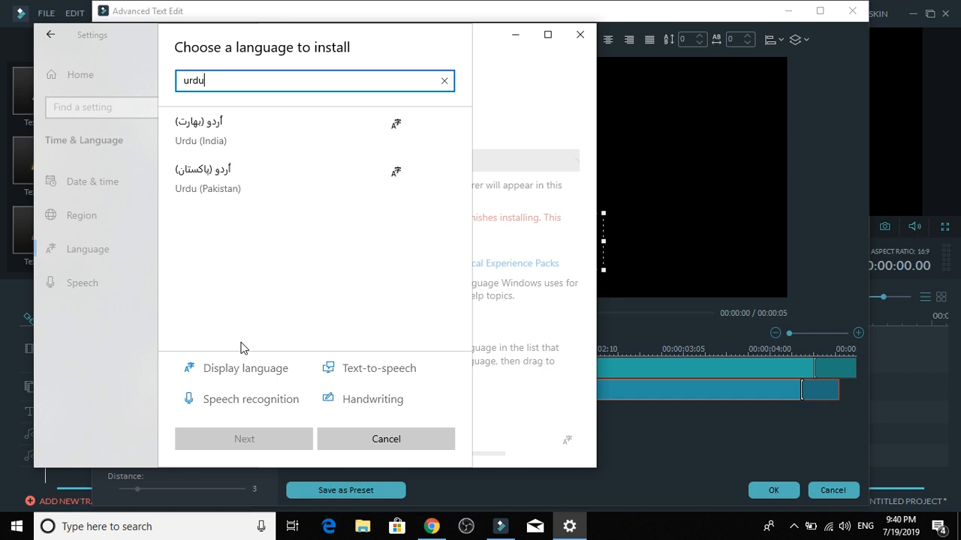
key("BackSpace")
key("BackSpace")
key("BackSpace")
key("BackSpace")
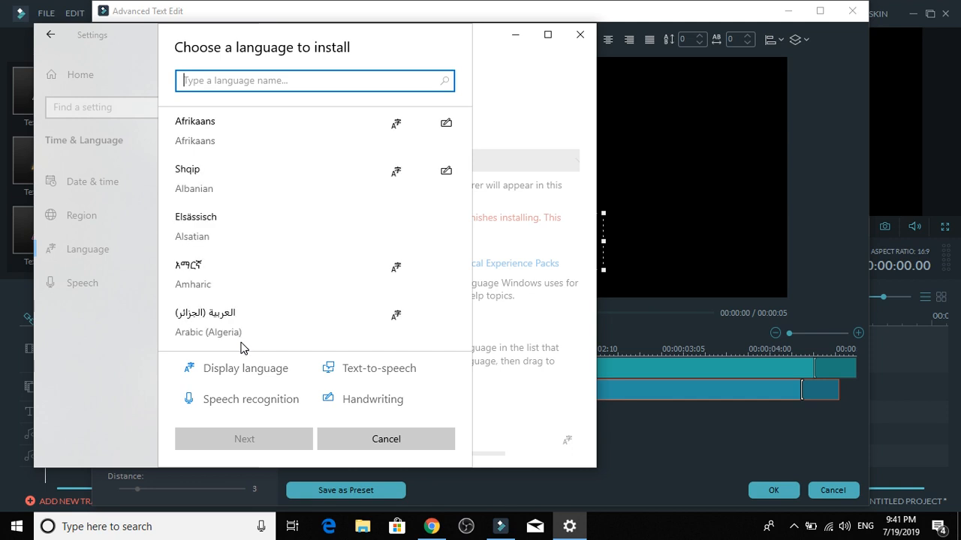
type("itfi")
key("BackSpace")
key("BackSpace")
key("BackSpace")
key("BackSpace")
type("urdu")
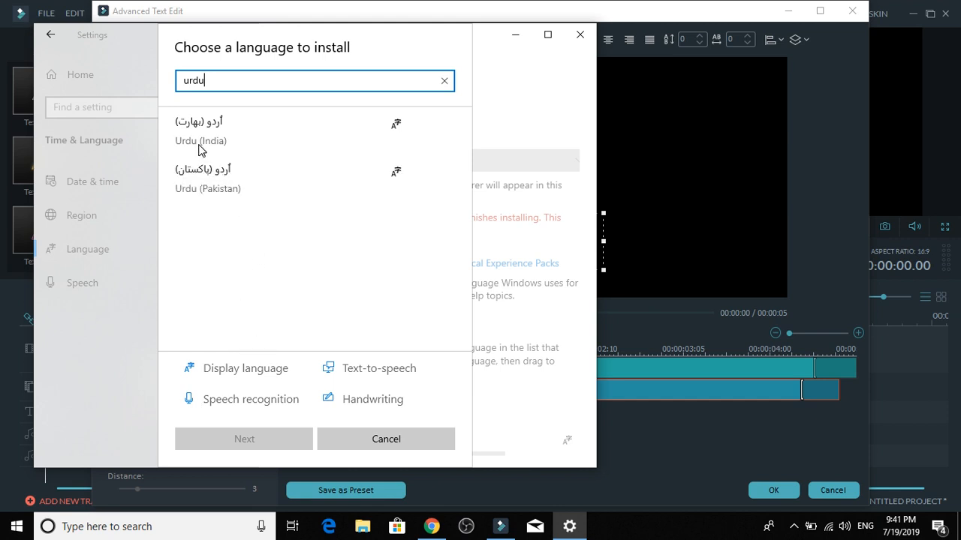
Install Urdu (Pakistan) with its language pack set as the Windows display language, plus basic typing and supplemental fonts
left_click(220, 190)
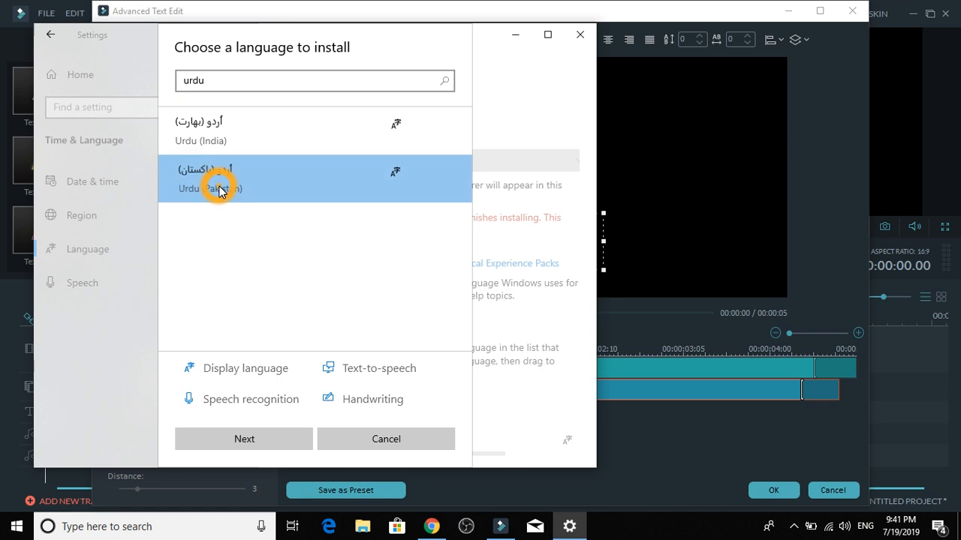
left_click(295, 439)
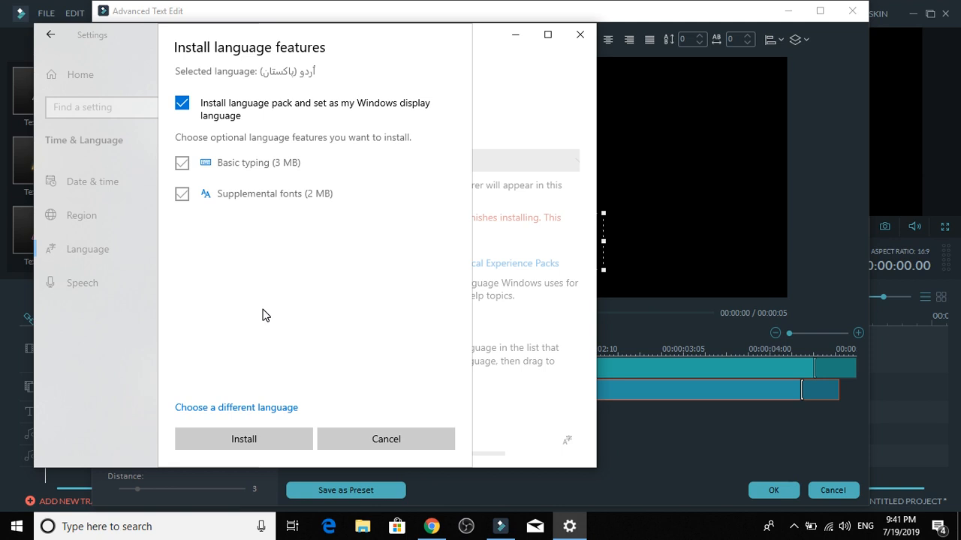
left_click(256, 439)
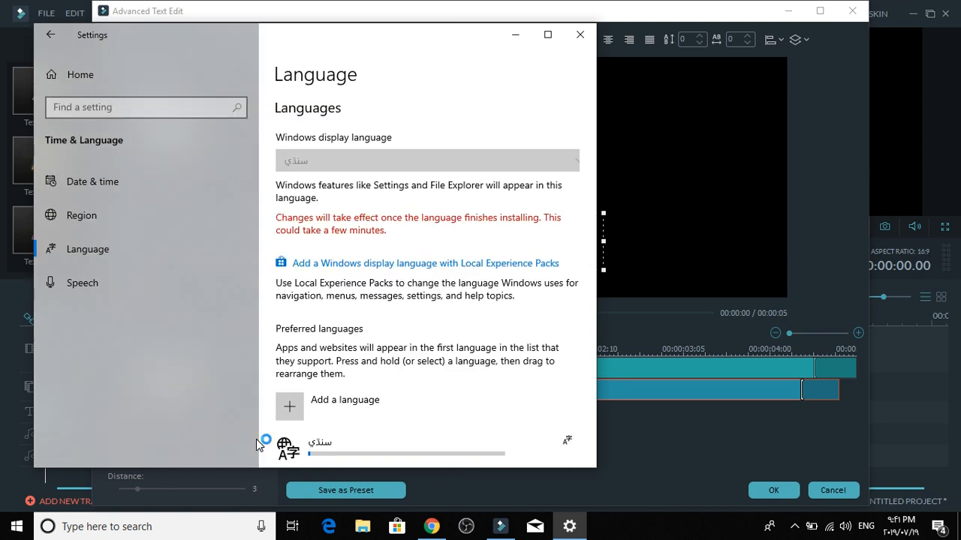
Check the Urdu installation progress under Preferred languages, then return to Filmora's Advanced Text Edit window
mouse_move(592, 154)
left_mouse_down()
mouse_move(594, 275)
mouse_move(577, 165)
left_mouse_up()
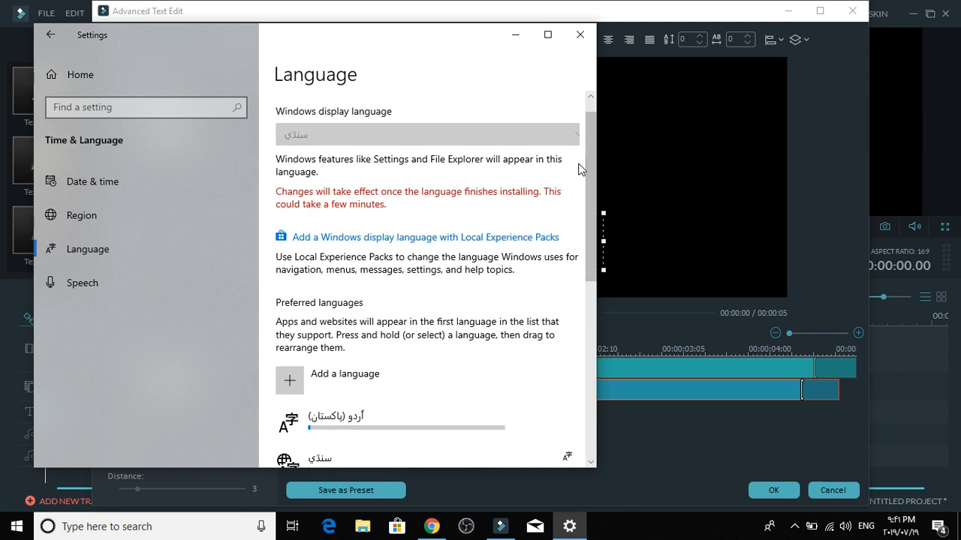
left_click(515, 35)
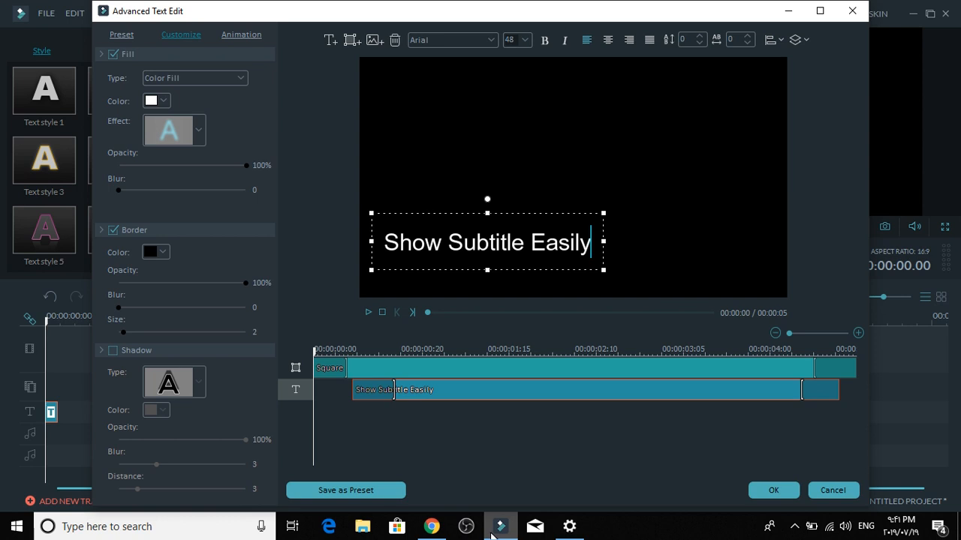
left_click(569, 526)
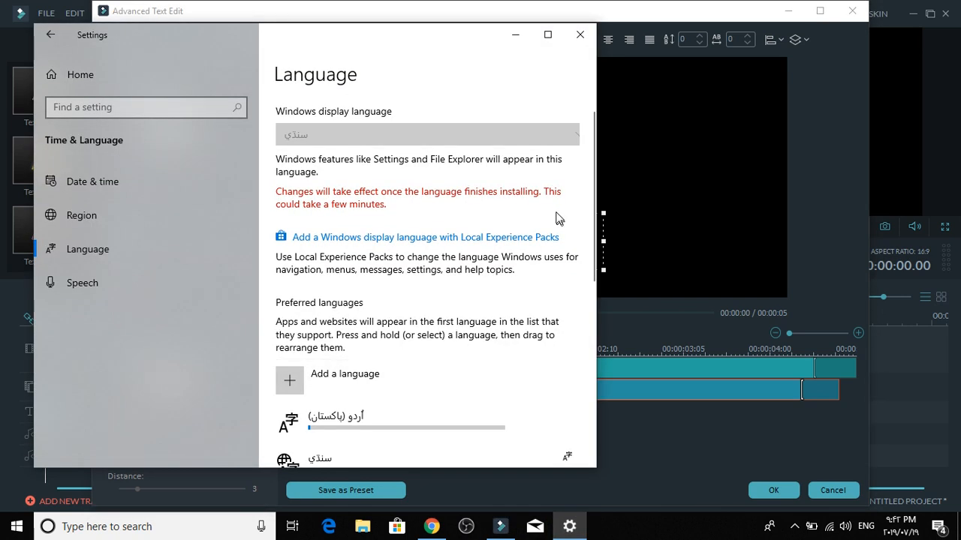
left_click_drag(587, 202, 593, 79)
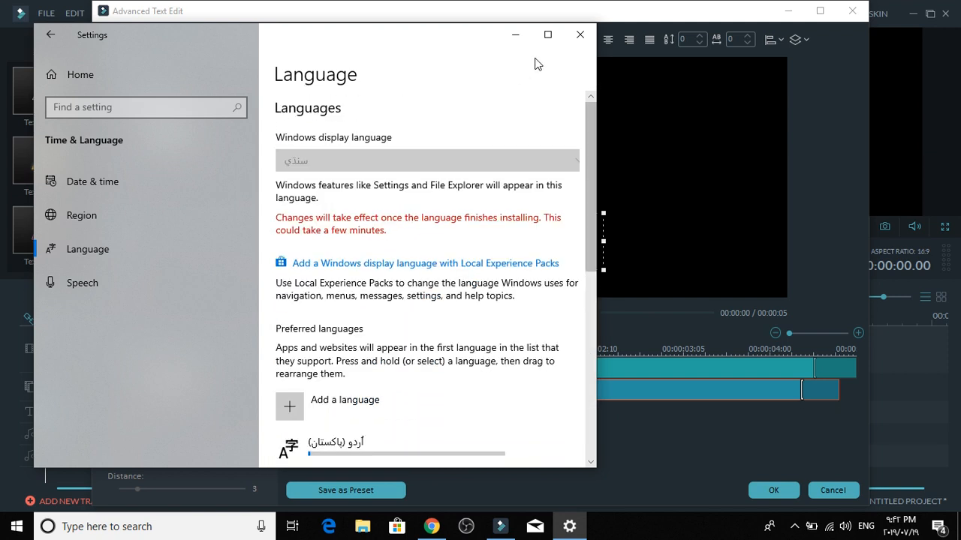
left_click(515, 35)
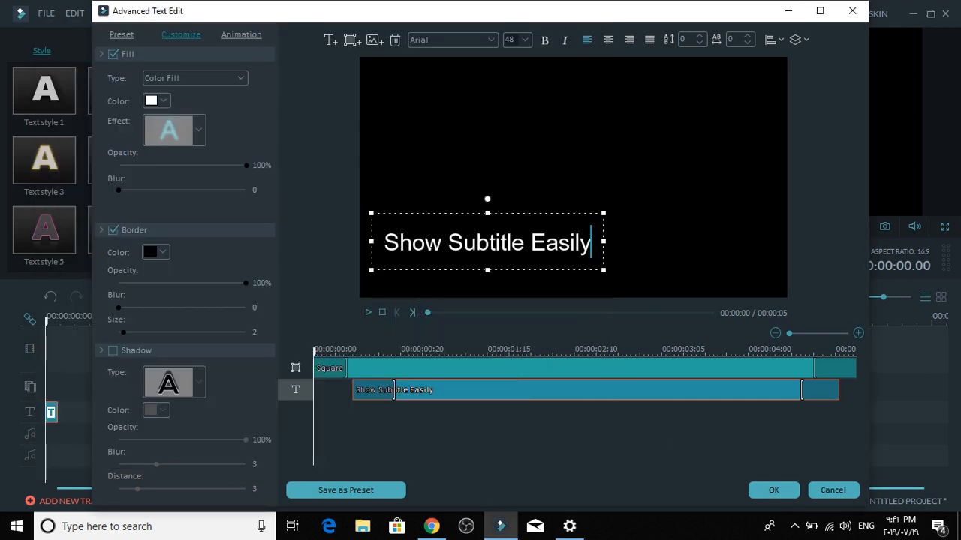
Delete the "Show Subtitle Easily" text layer and the Square shape layer from the title
left_click(426, 242)
left_click(437, 239)
key("ctrl+a")
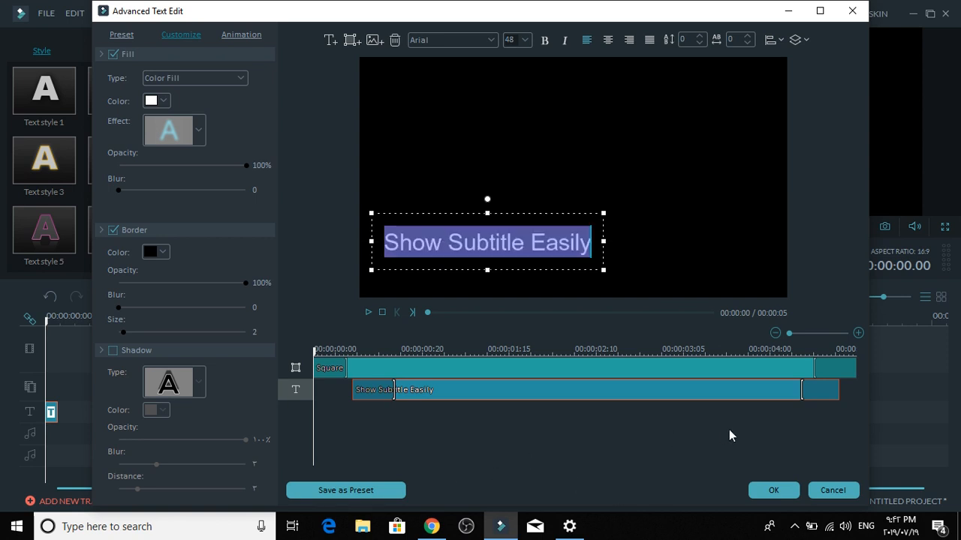
left_click(520, 392)
key("Delete")
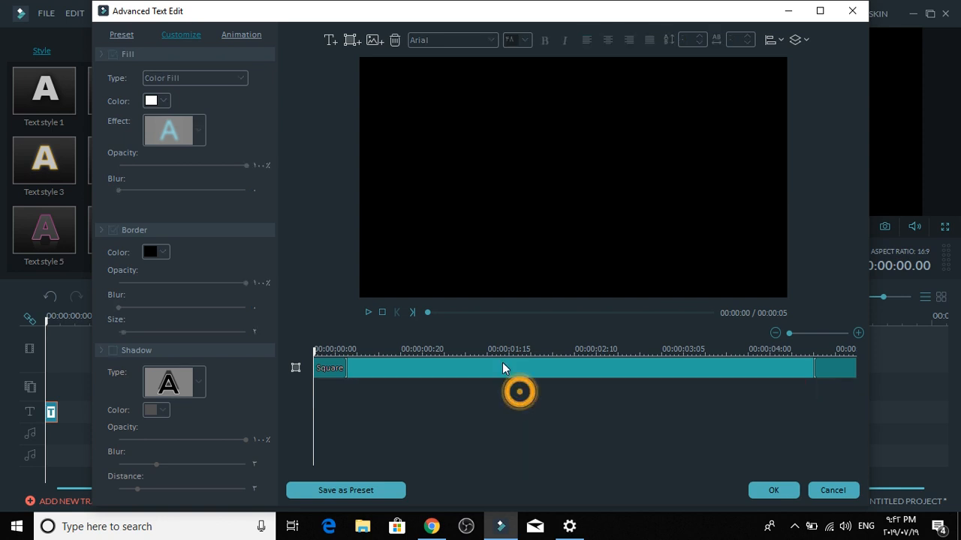
left_click(504, 364)
key("Delete")
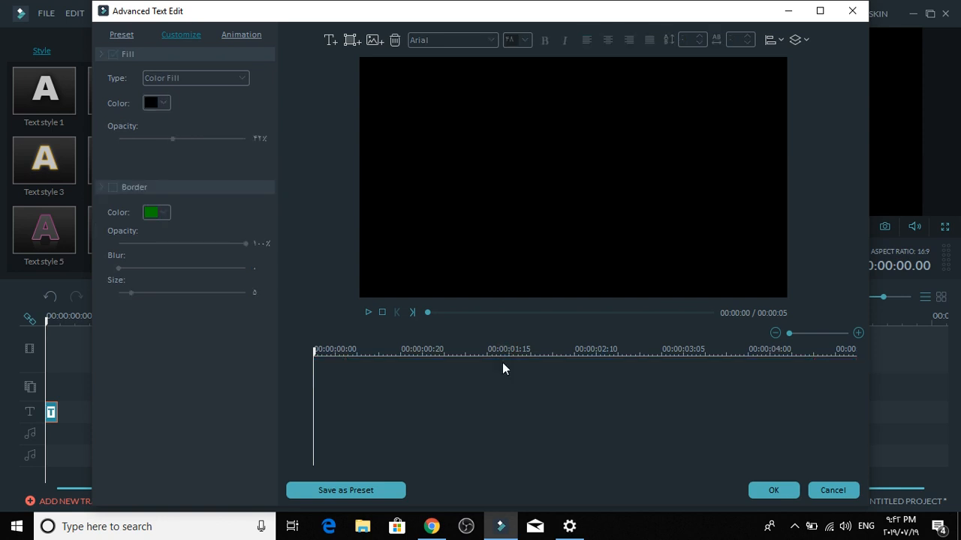
Add a new text layer to the title, select its placeholder text and switch the input language to Sindhi (Arabic)
left_click(331, 41)
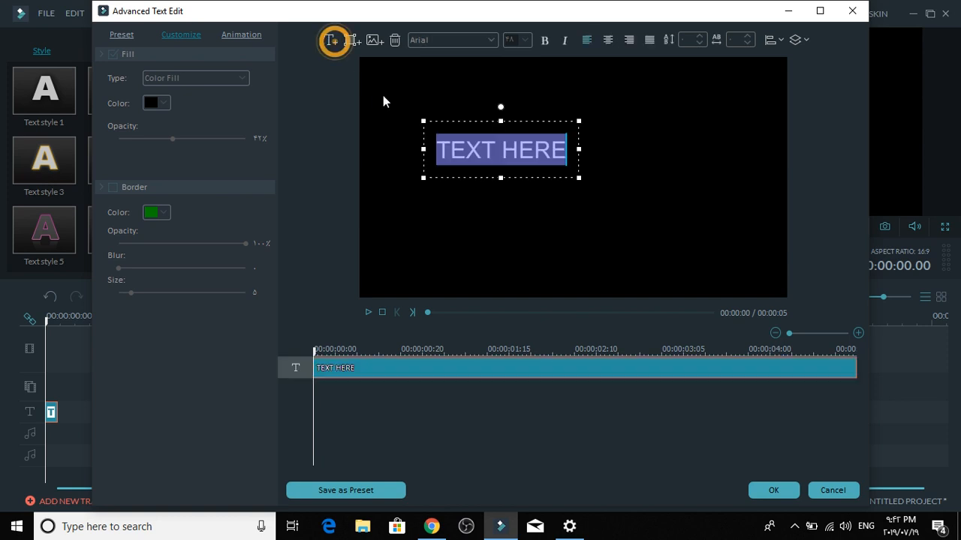
left_click(468, 155)
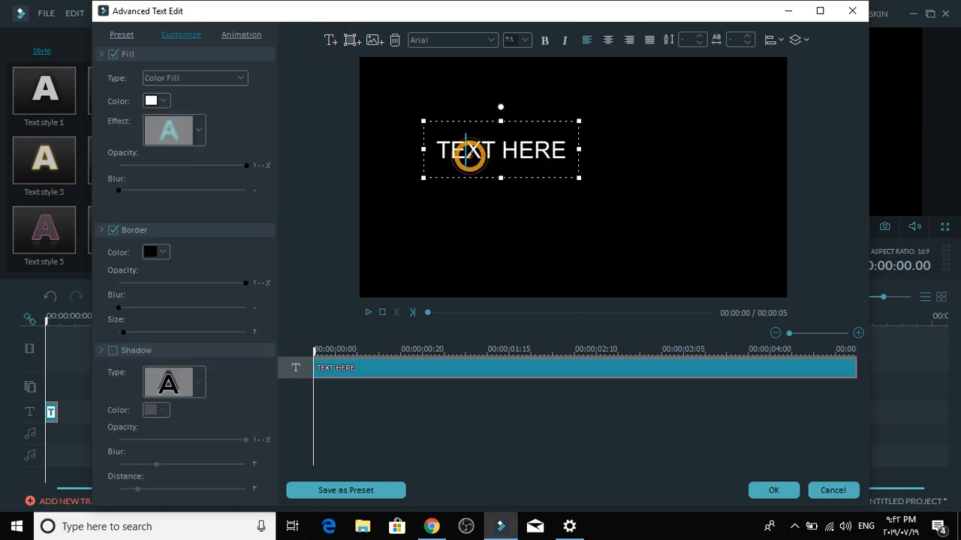
double_click(472, 156)
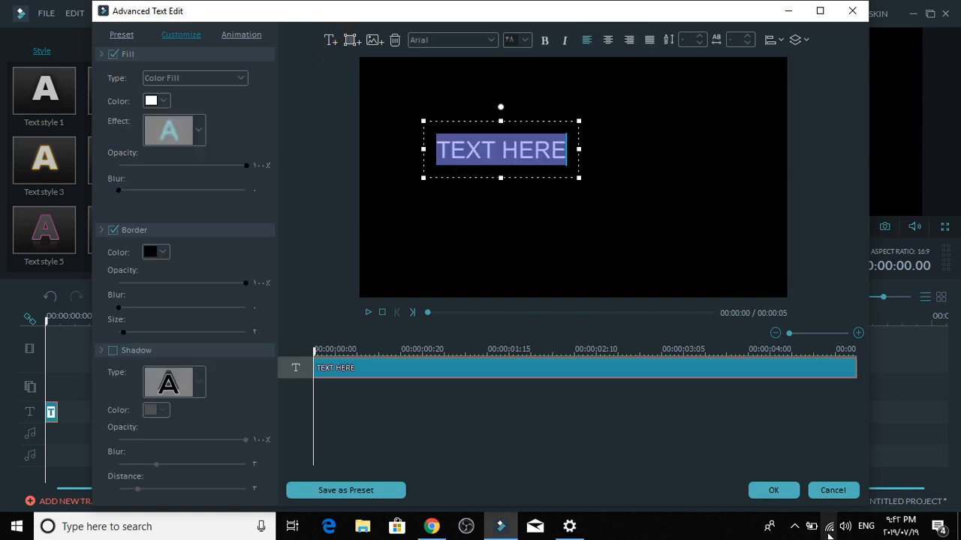
left_click(867, 526)
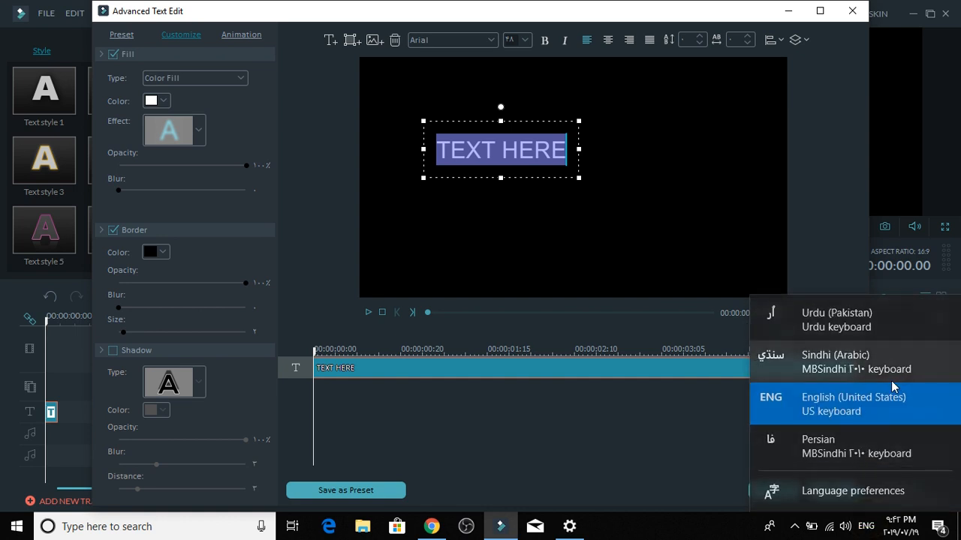
left_click(849, 362)
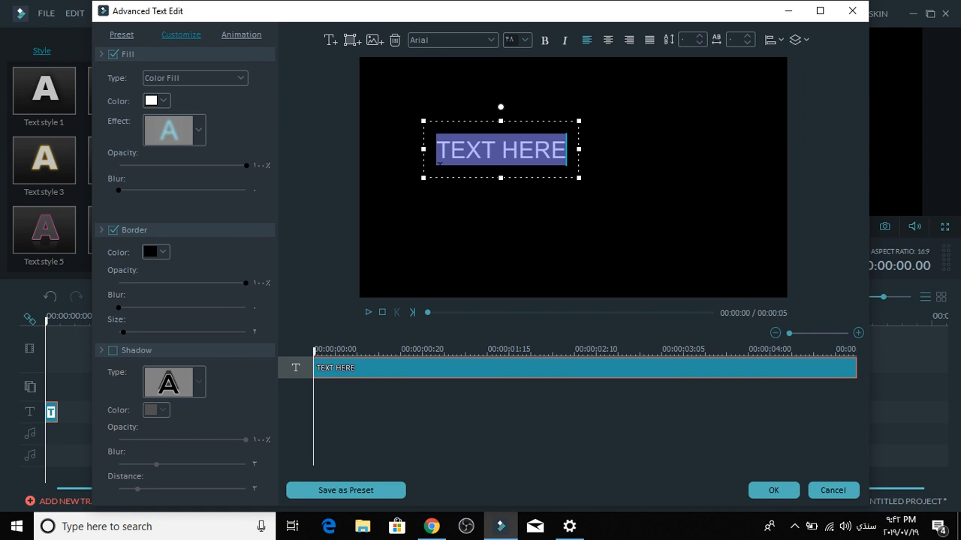
Replace the "TEXT HERE" placeholder with a string of Sindhi test letters, "پیجیر جدفجدفجدجفلد"
left_click(439, 162)
key("ctrl+a")
key("BackSpace")
type("پق")
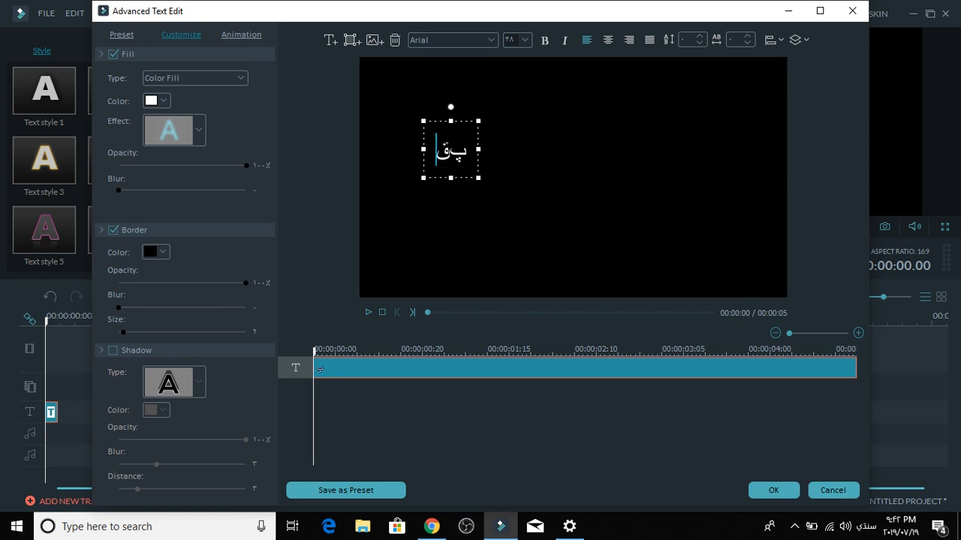
key("BackSpace")
type("ق")
key("BackSpace")
type("یجیر جدفجدفجدجفلد")
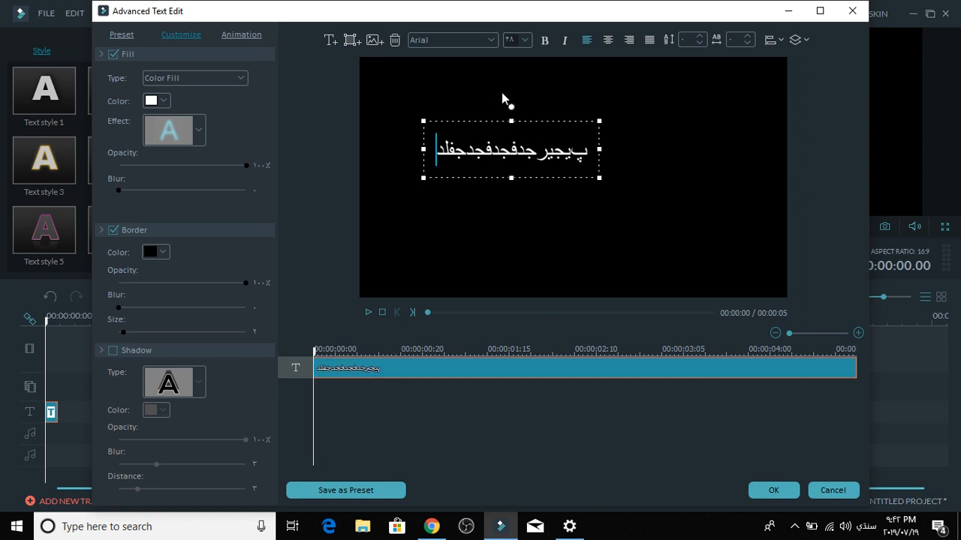
Delete the Sindhi test letters, try "پقا" instead and empty the text box again
key("BackSpace")
key("BackSpace")
key("BackSpace")
key("BackSpace")
key("BackSpace")
key("BackSpace")
key("BackSpace")
key("BackSpace")
key("BackSpace")
key("BackSpace")
type("پقاا")
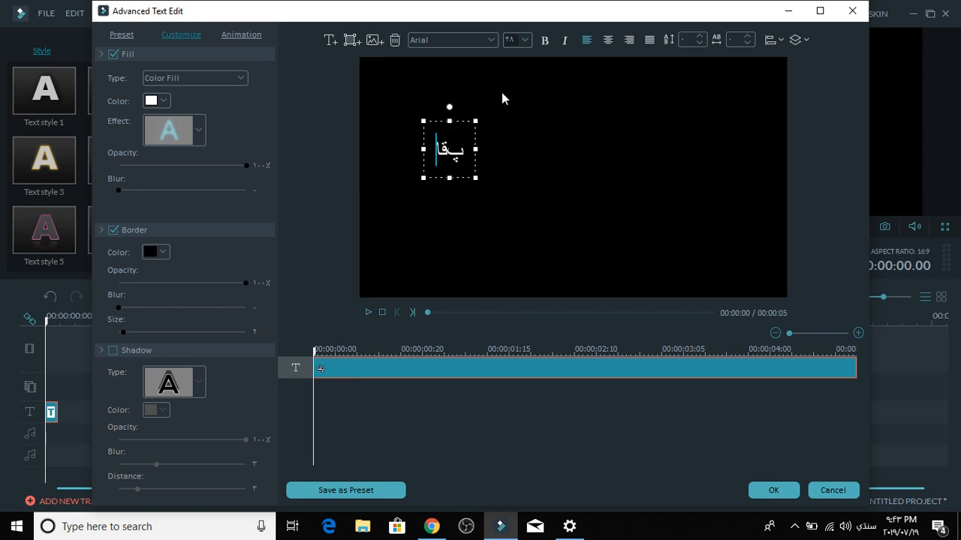
key("BackSpace")
key("BackSpace")
key("BackSpace")
key("BackSpace")
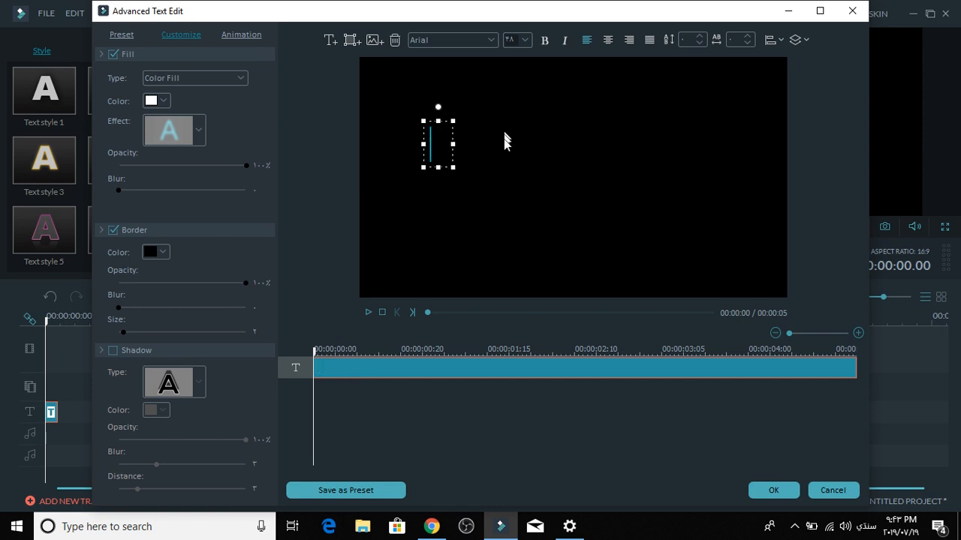
Switch the input language to Persian and write "پاکستان دجفدسپپپپددرت" in the text box
left_click(864, 526)
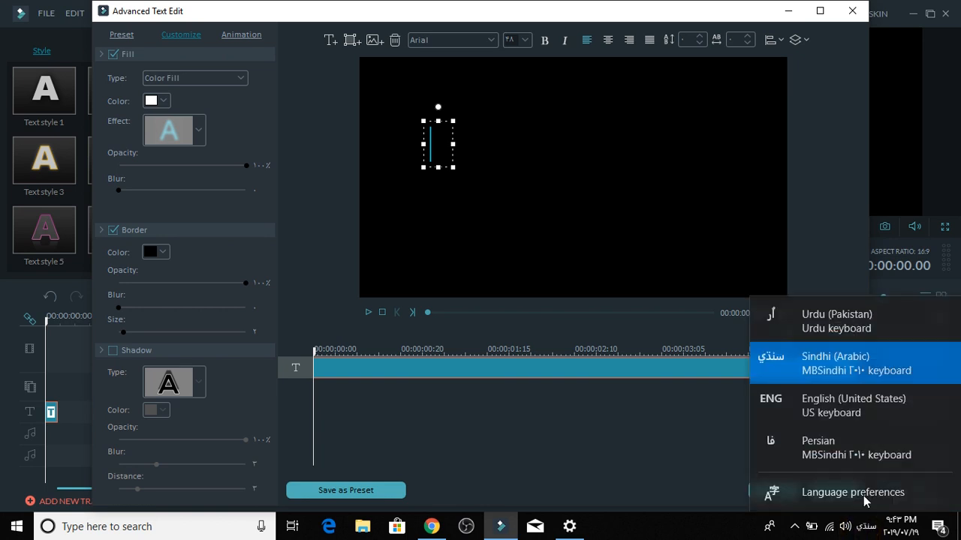
left_click(856, 455)
type("پا")
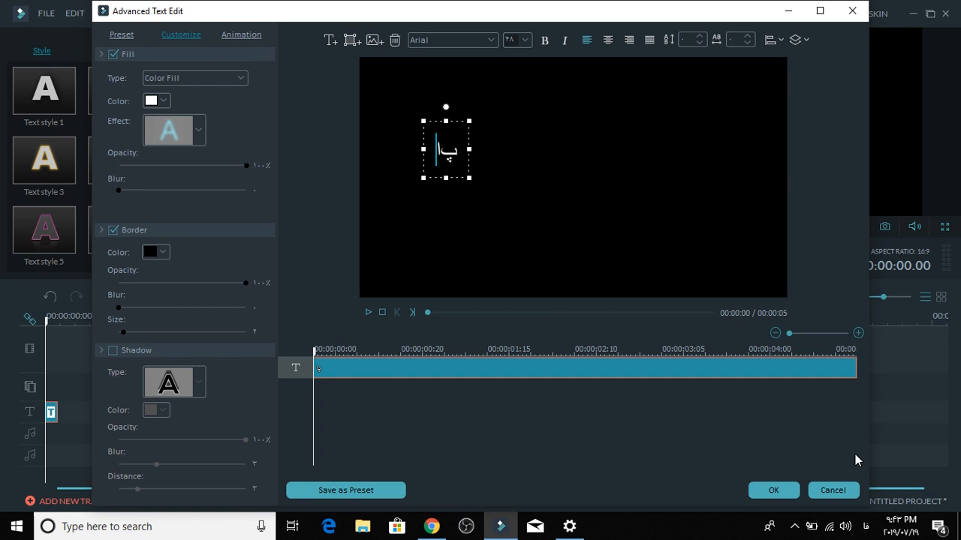
type("ک")
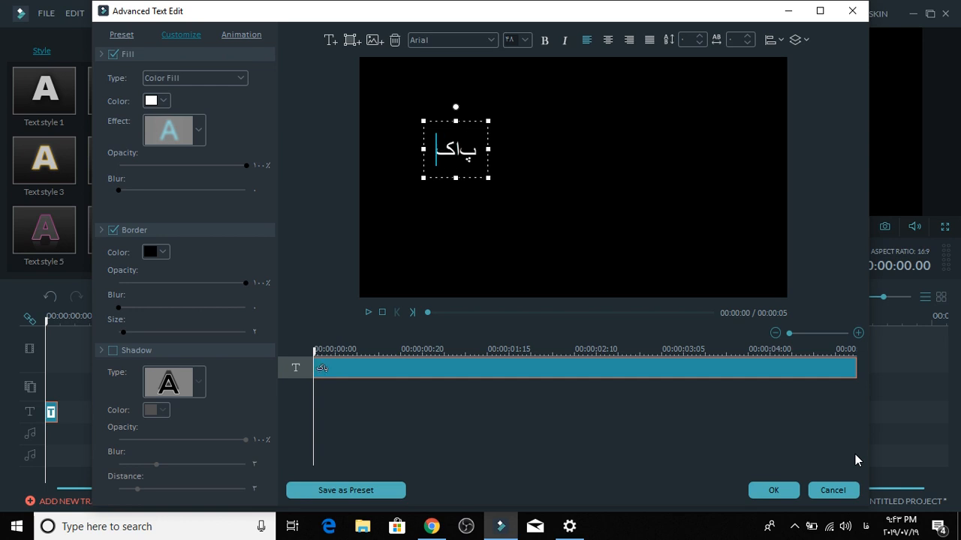
type("ستان")
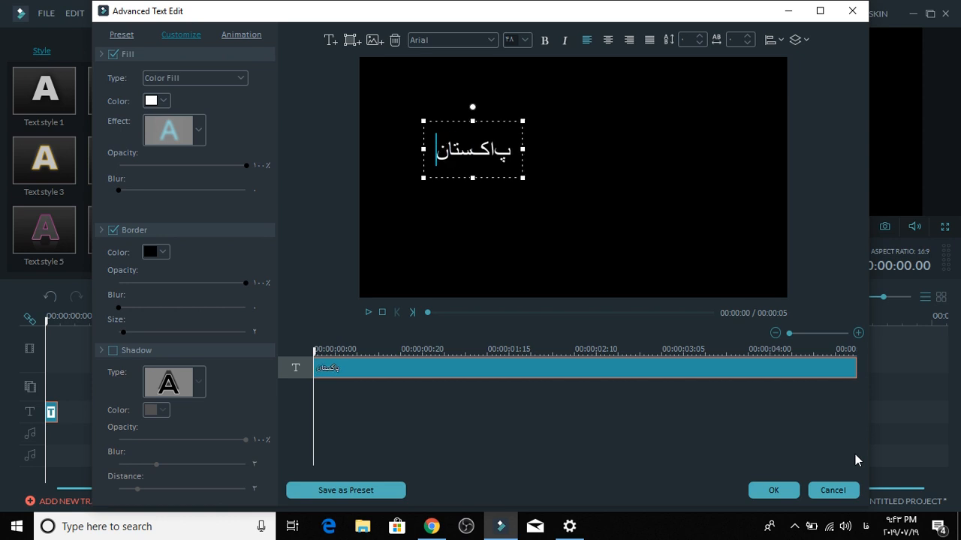
type(" دجف")
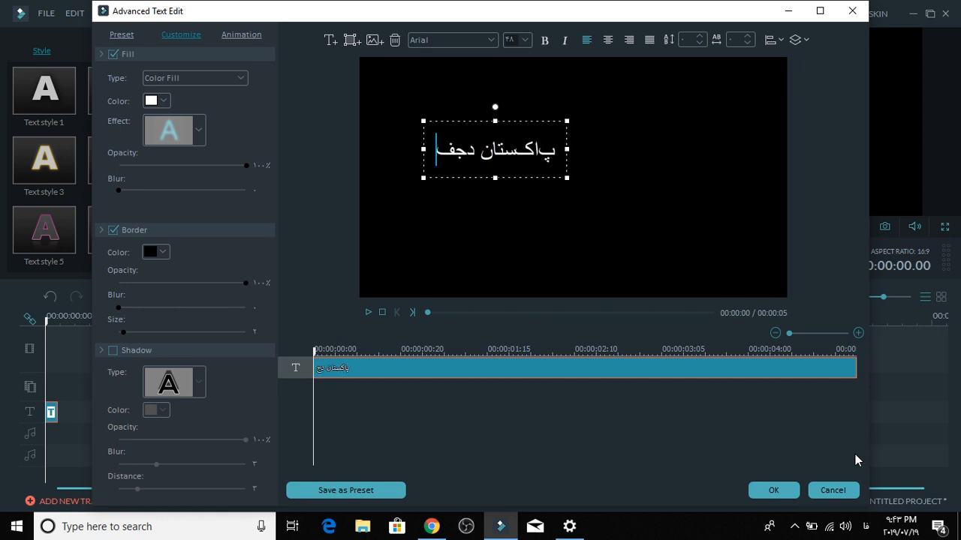
type("دسپپپپددرت")
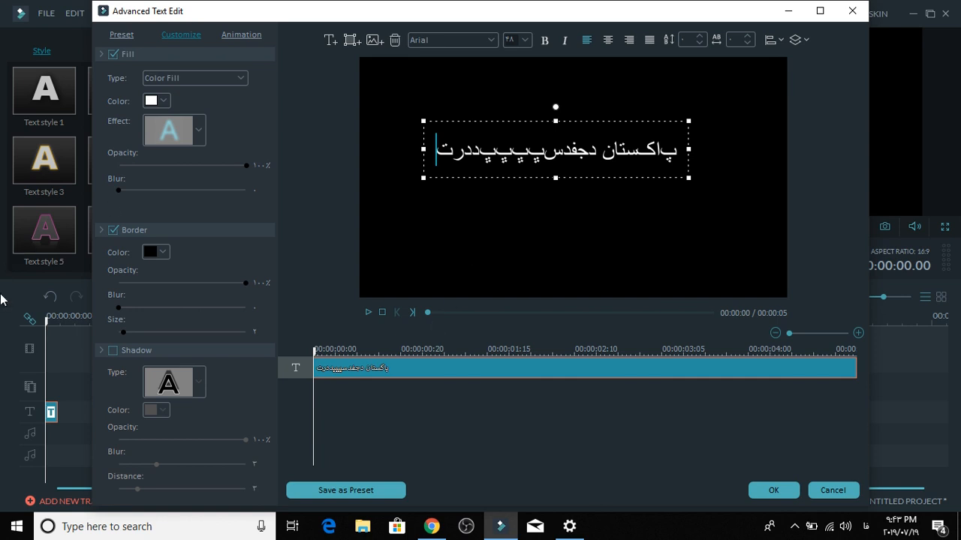
Open the Windows search, switch the input language to English (United States) and clear the Persian search text
left_click(17, 527)
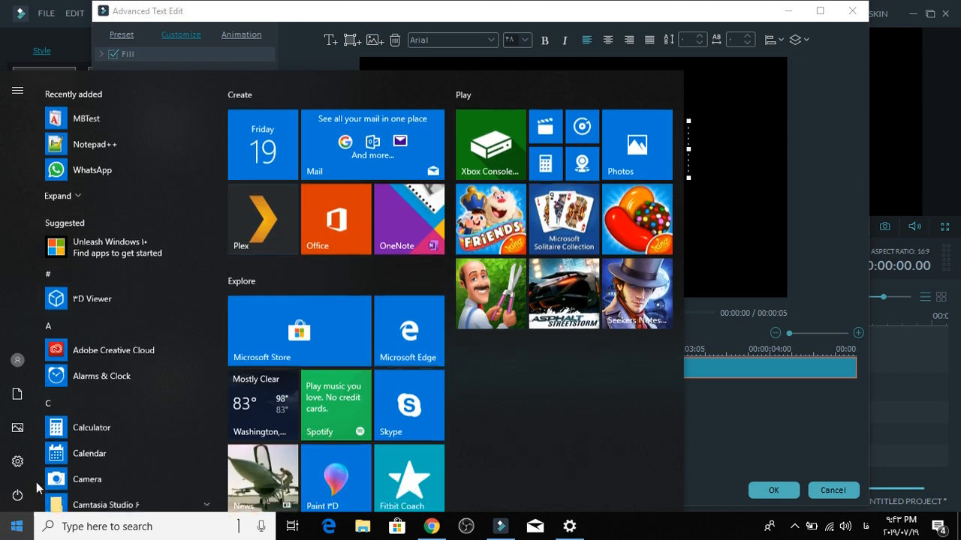
scroll(162, 351, "down", 10)
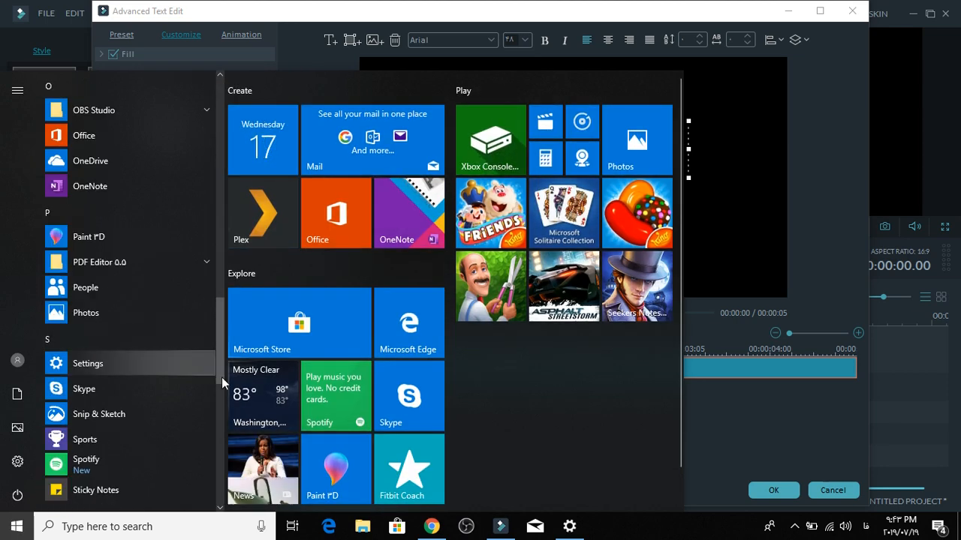
left_click(161, 523)
type("پ")
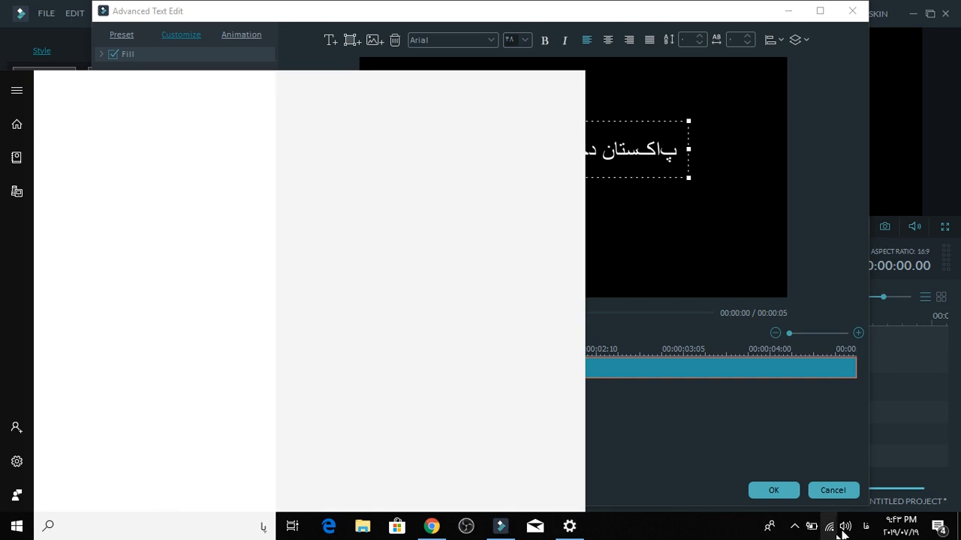
type("ا")
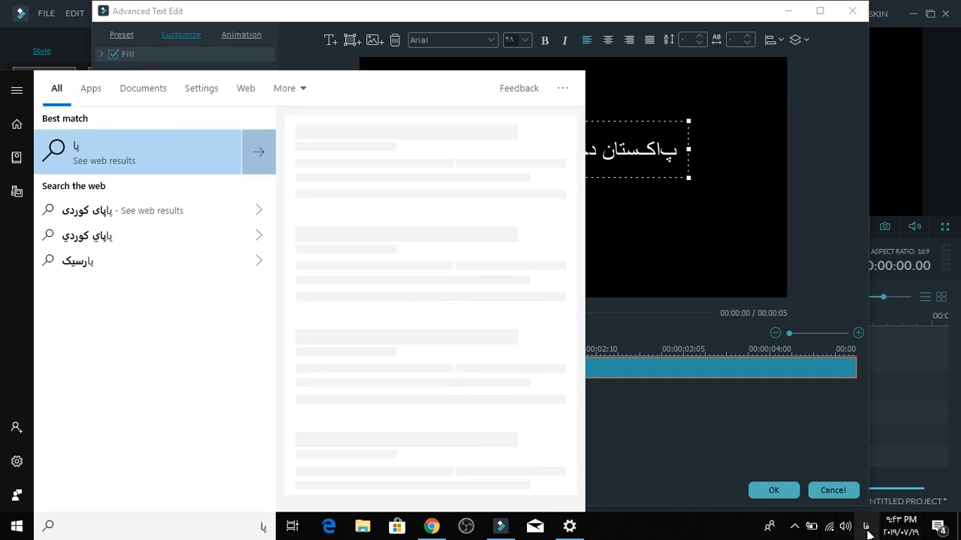
left_click(867, 528)
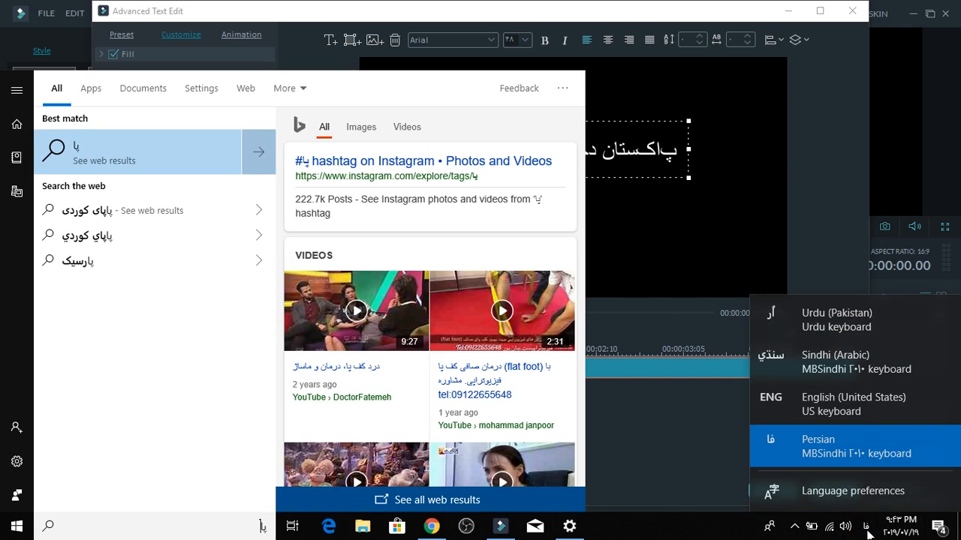
left_click(833, 404)
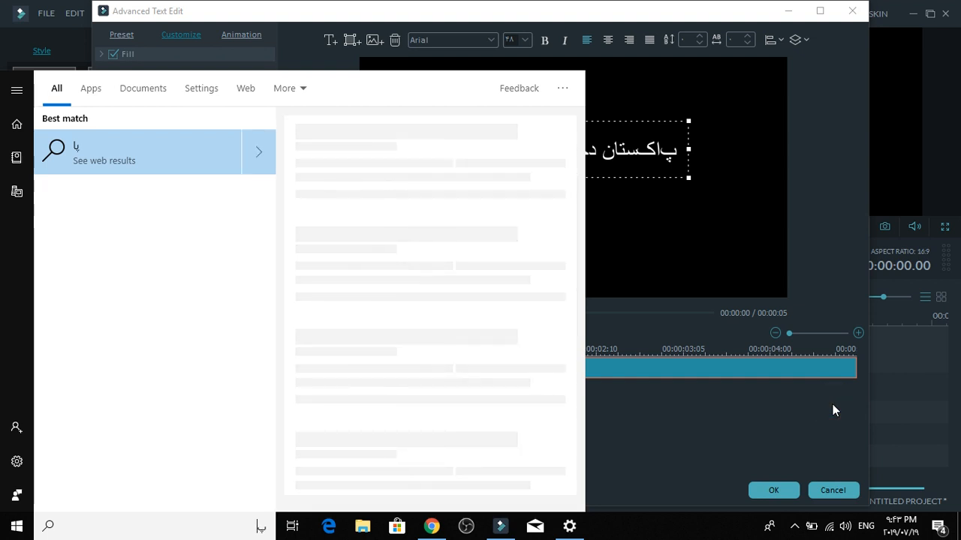
key("BackSpace")
key("BackSpace")
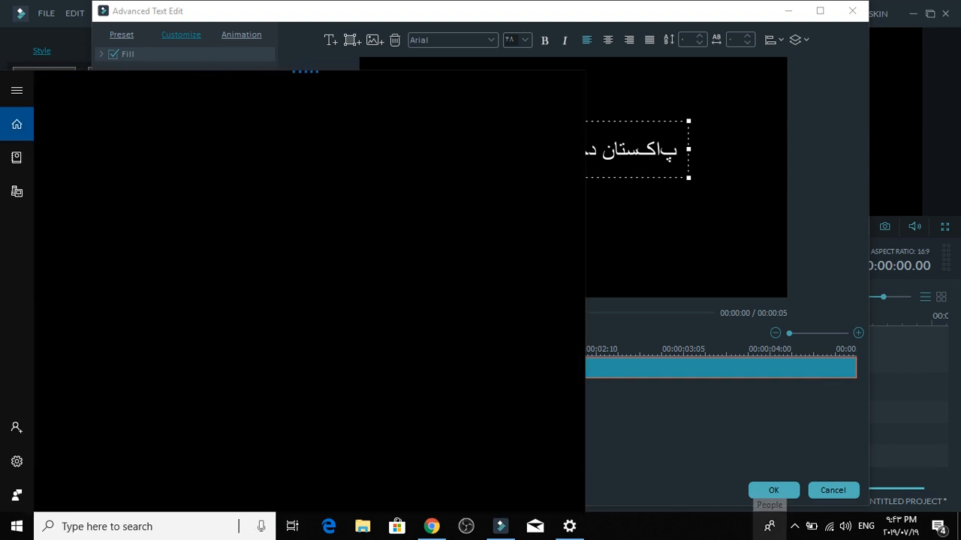
Search Windows for "pain", open Paint and resize the blank canvas to about 616 × 105 px
type("p")
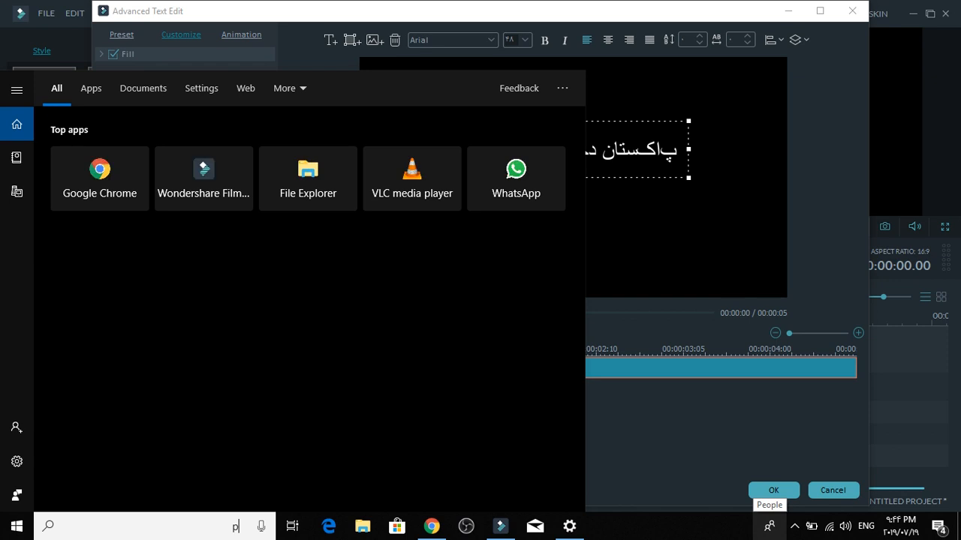
type("ain")
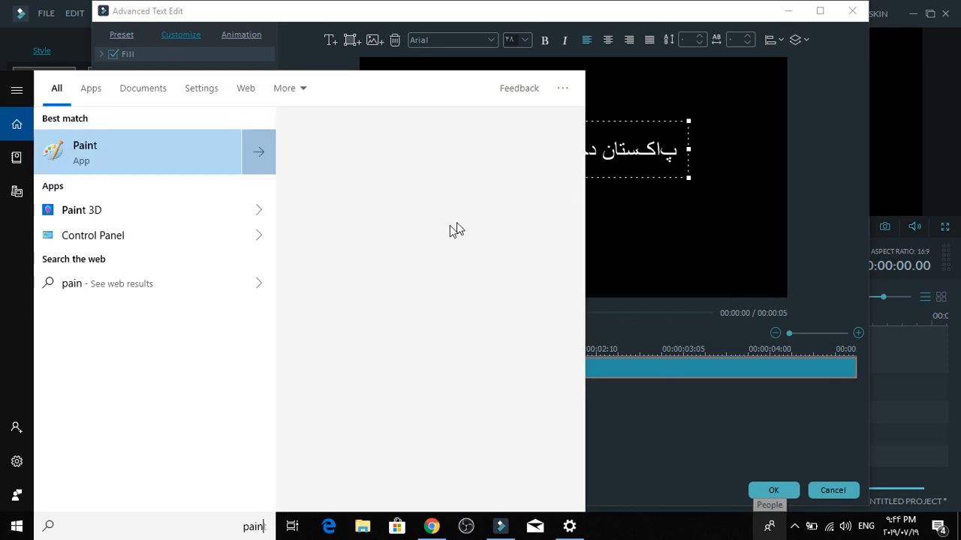
left_click(167, 155)
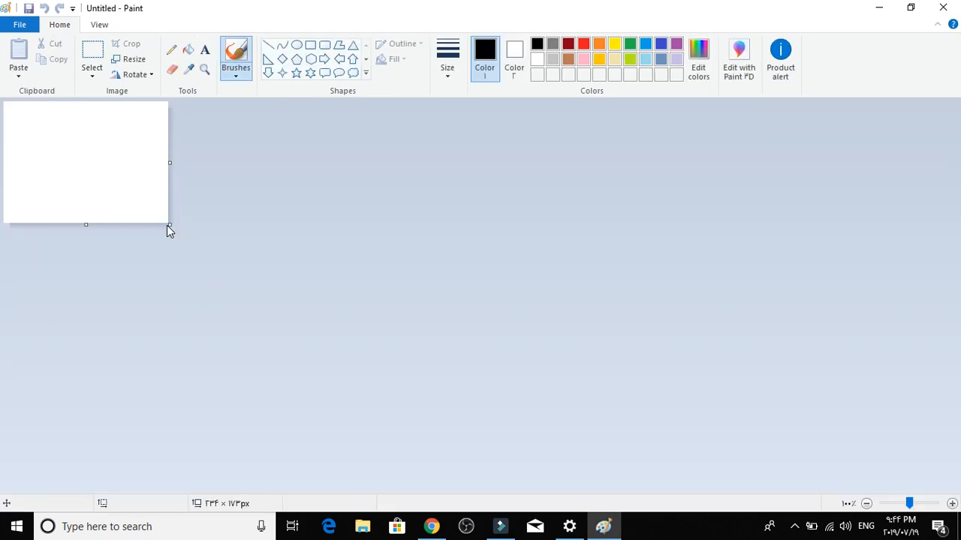
left_click_drag(167, 226, 437, 175)
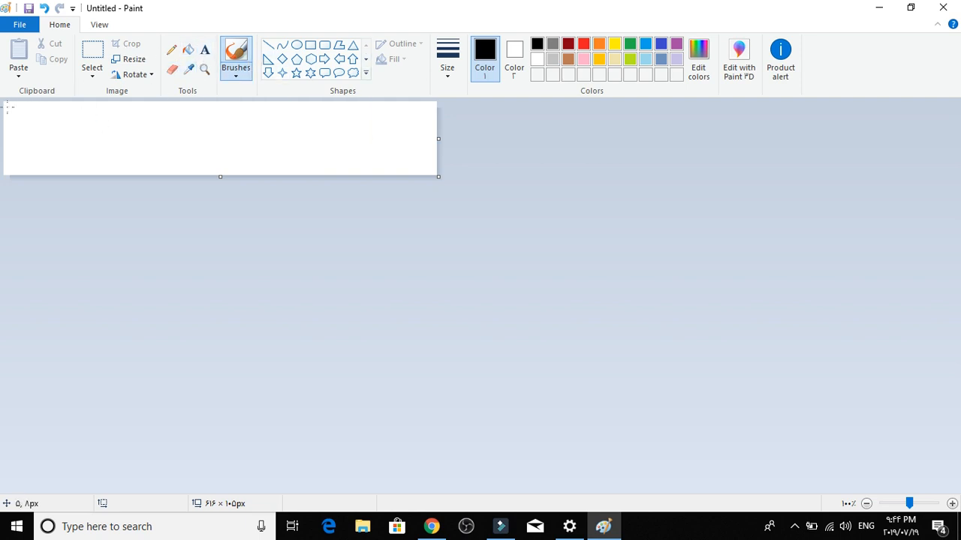
mouse_move(10, 106)
left_mouse_down()
mouse_move(133, 110)
mouse_move(214, 128)
left_mouse_up()
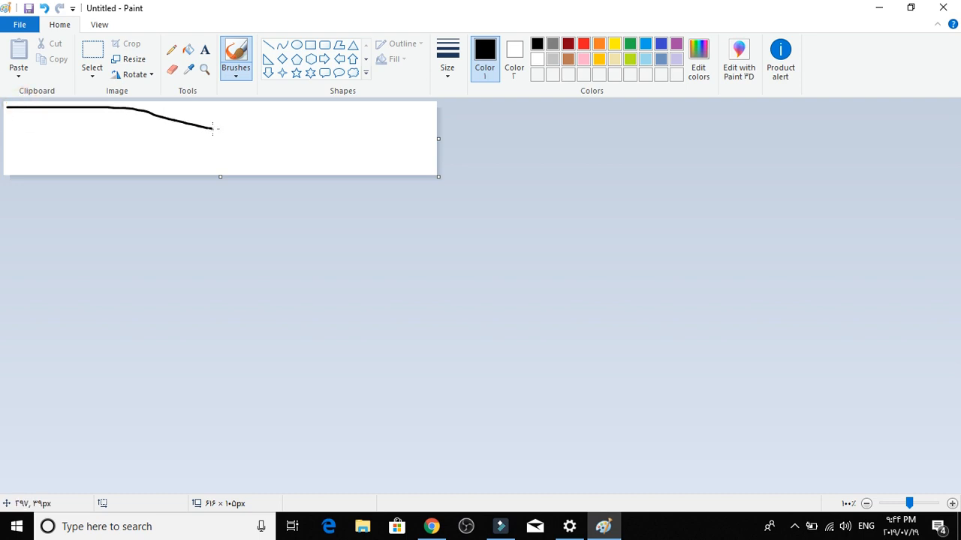
key("ctrl+z")
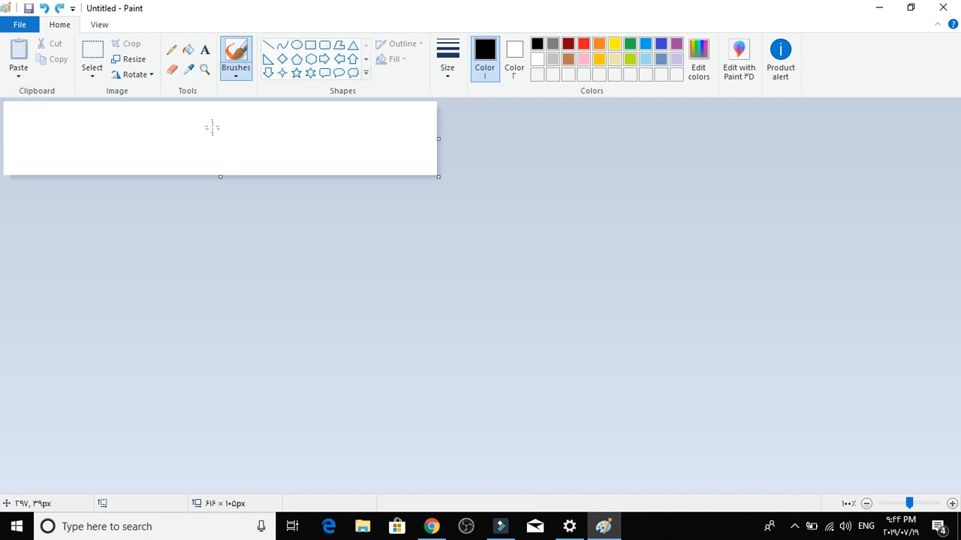
left_click(205, 54)
left_click(174, 112)
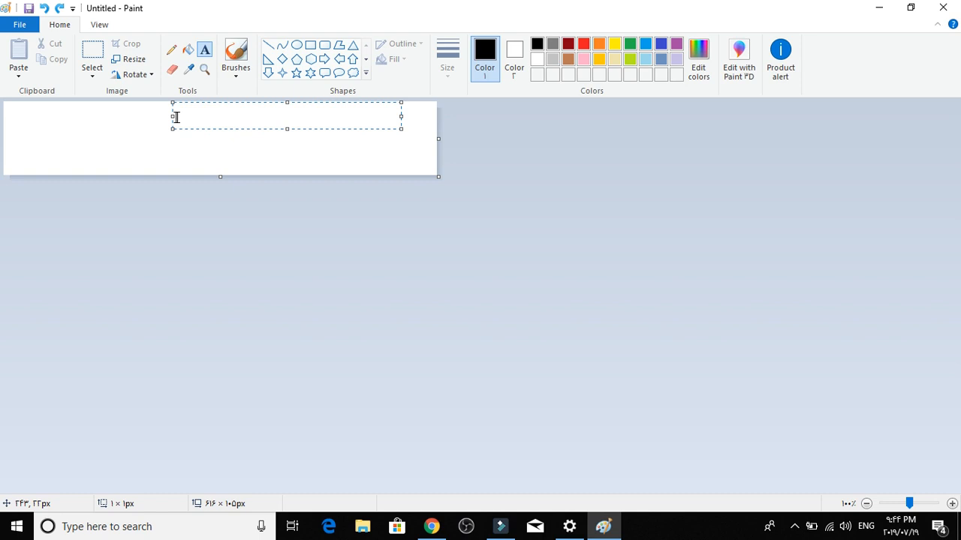
left_click(236, 151)
left_click(236, 150)
left_click(170, 135)
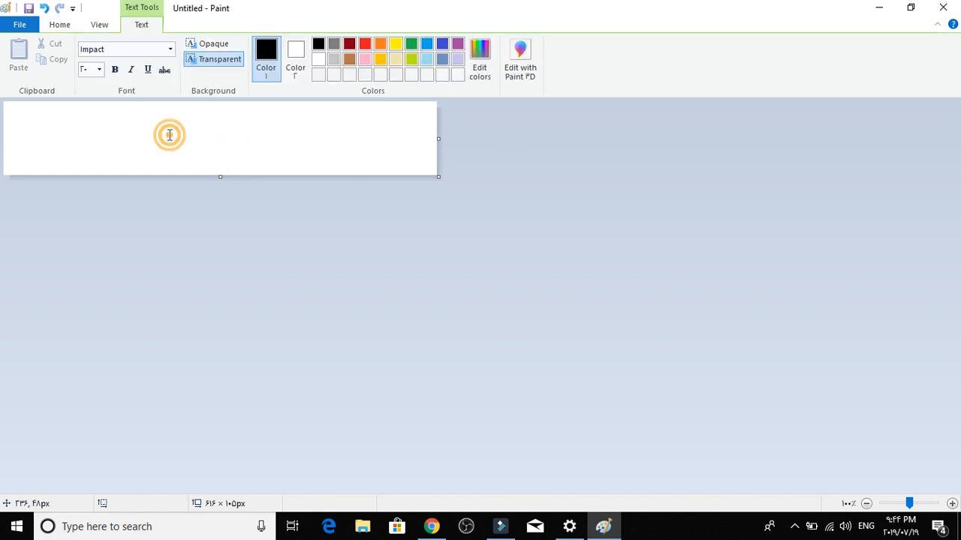
Invert the colour of the blank canvas to make its white background black
left_click(93, 50)
left_click(117, 127)
right_click(117, 127)
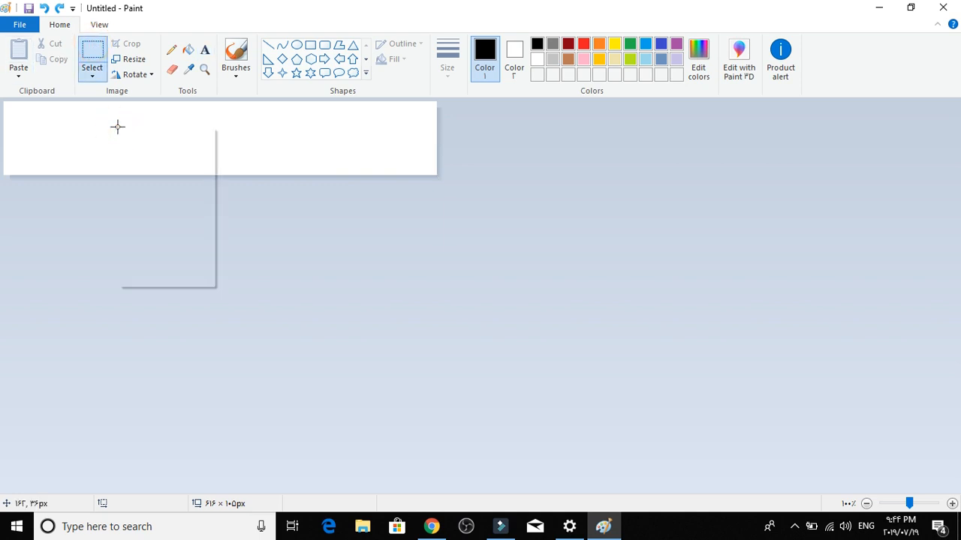
left_click(117, 126)
right_click(117, 127)
left_click(117, 127)
right_click(117, 127)
left_click(170, 283)
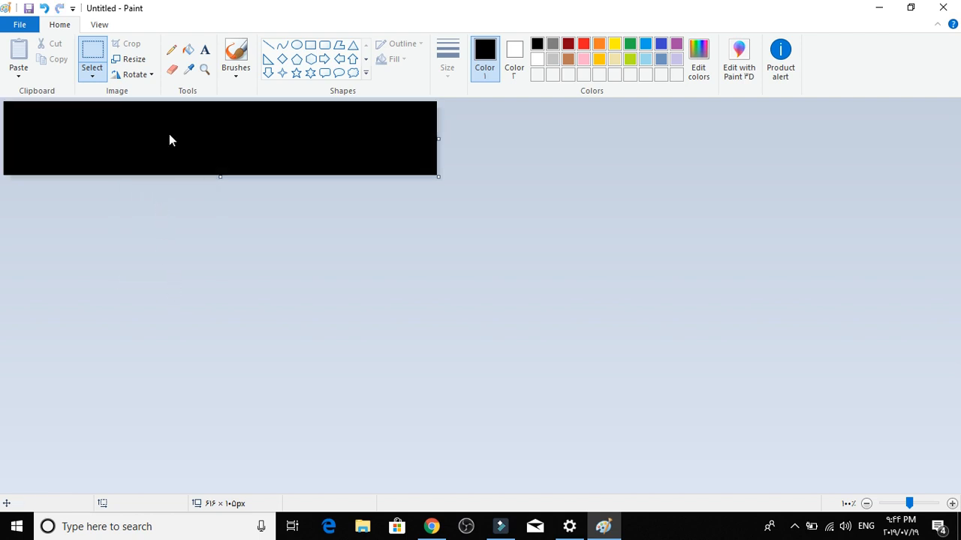
Add a text box of about 578 × 79 px across the black canvas, enter "kds" and colour the text white
left_click(204, 49)
left_click_drag(13, 110, 421, 166)
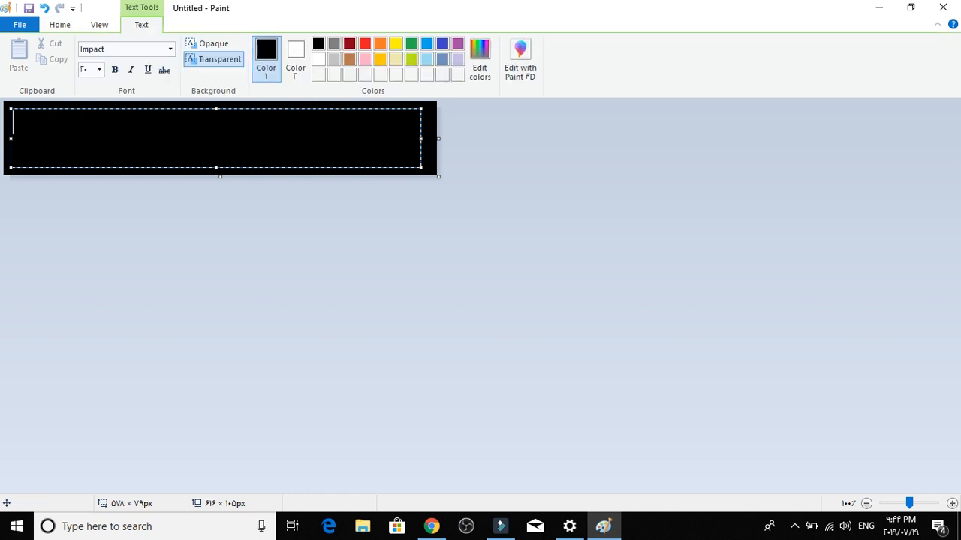
type("kds")
key("ctrl+a")
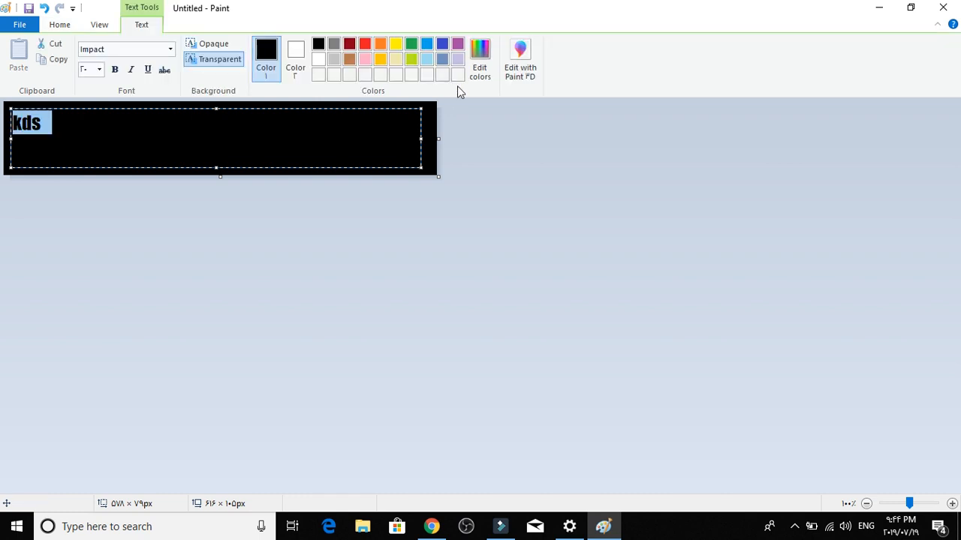
left_click(317, 60)
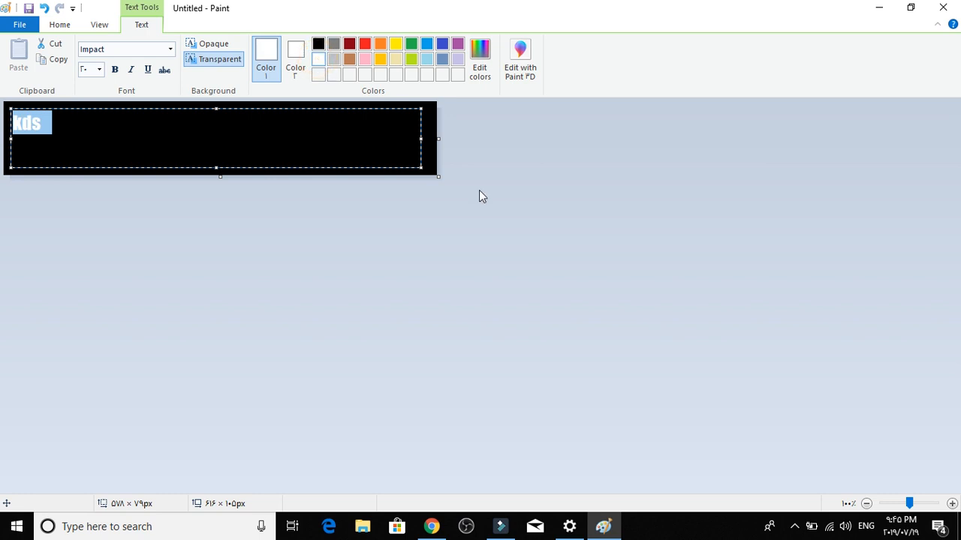
Switch the input language to Persian and replace the "kds" text with "پاکستان زنده باد"
left_click(865, 527)
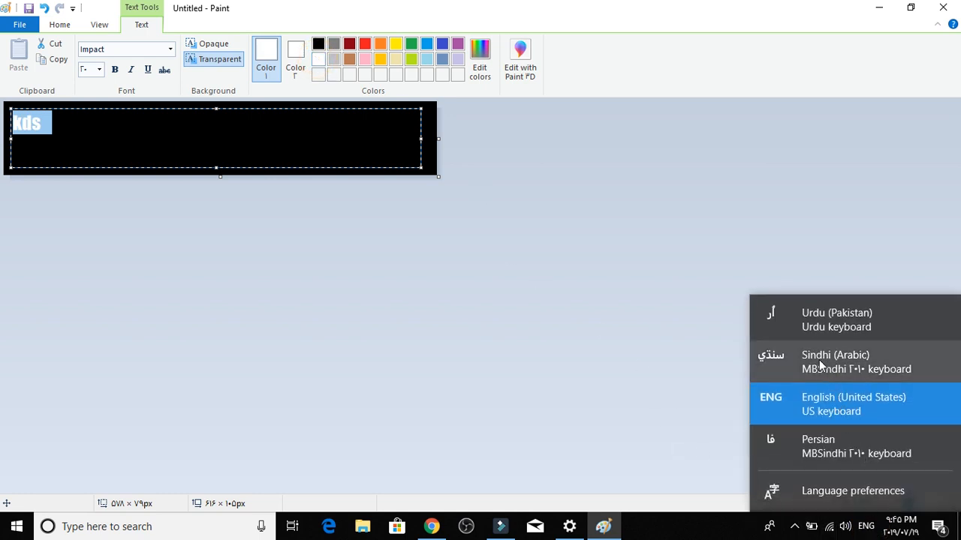
left_click(812, 451)
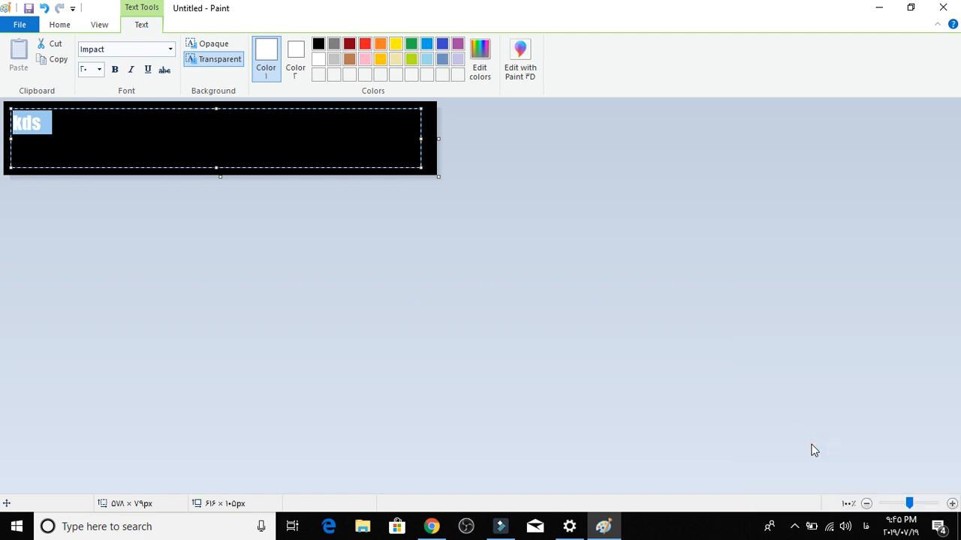
type("ب")
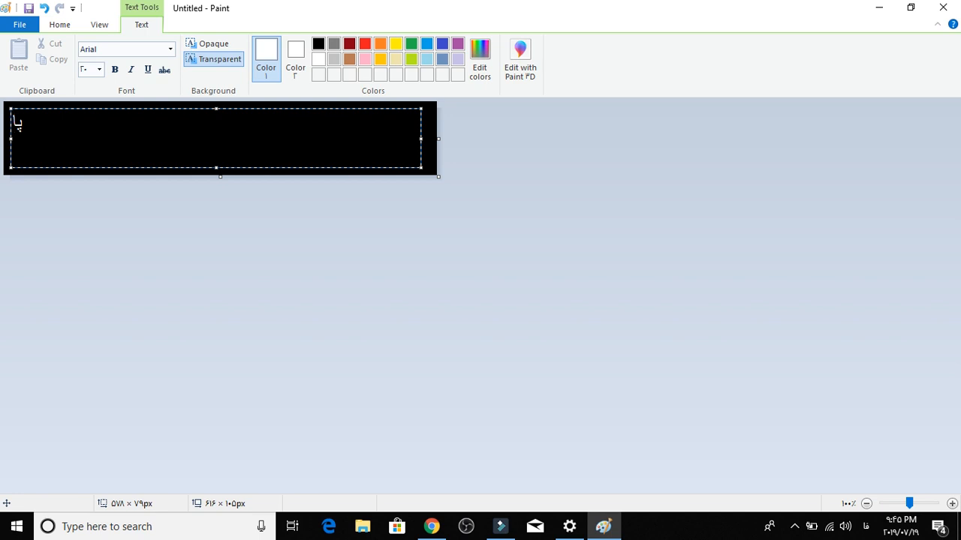
type("اکستان زنده")
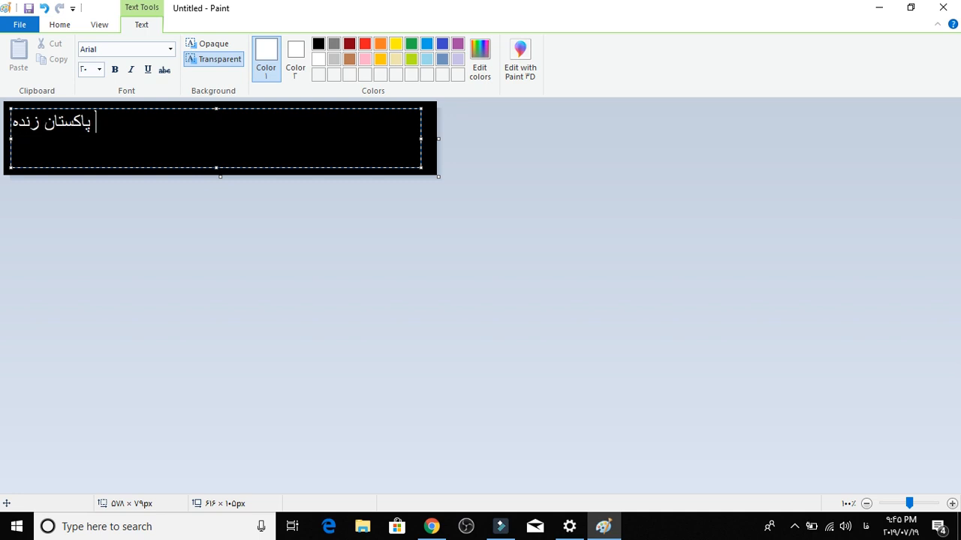
type(" آب")
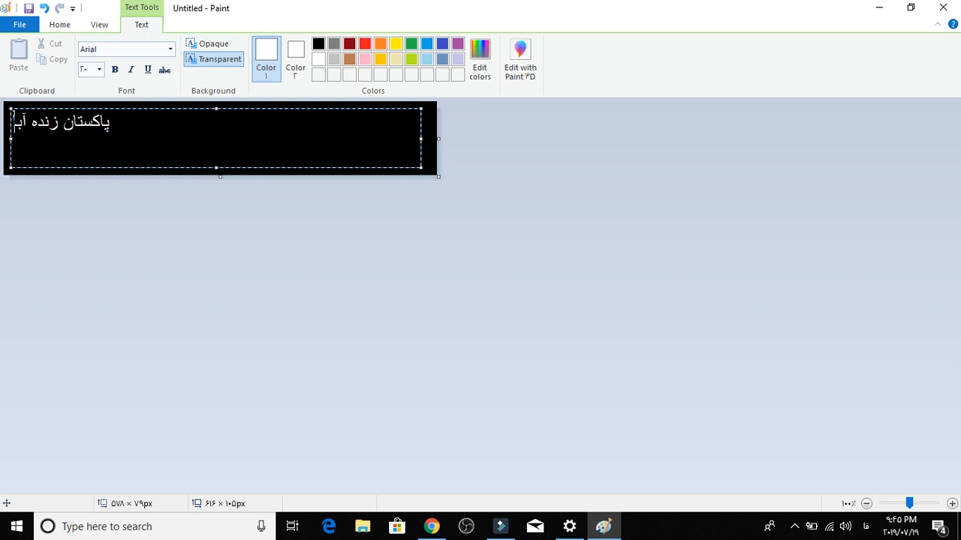
key("BackSpace")
key("BackSpace")
key("BackSpace")
type("باد")
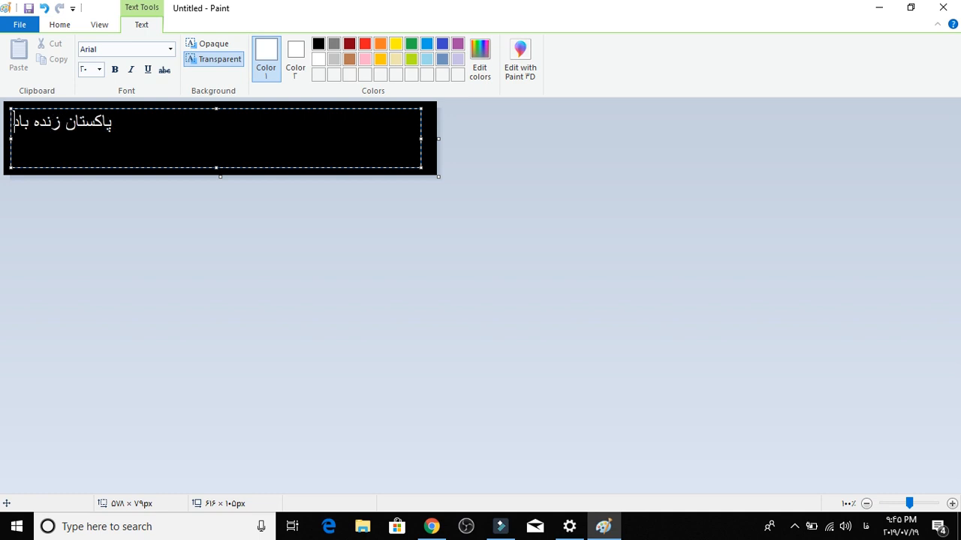
Make the "پاکستان زنده باد" text bold at size 48 and shrink the black canvas to about 384 × 100 px
key("ctrl+a")
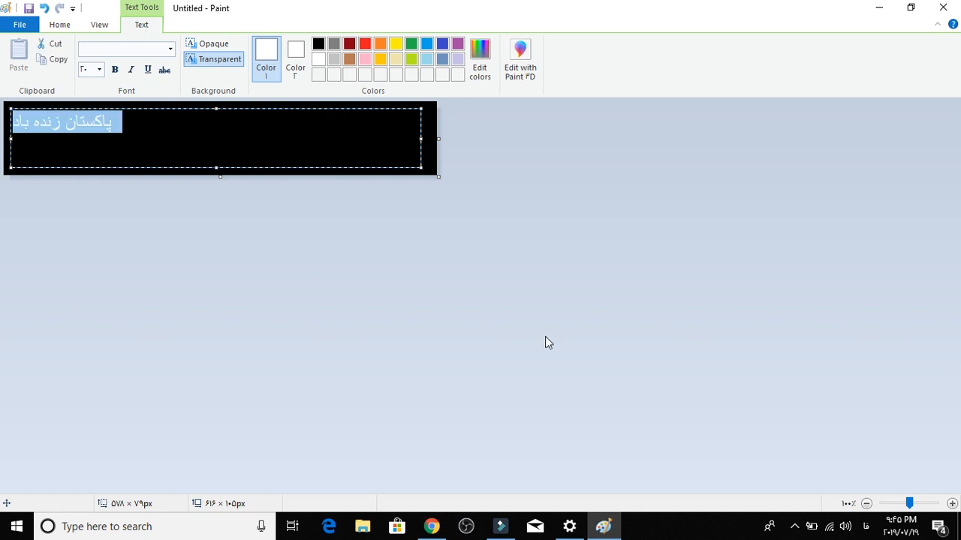
left_click(171, 49)
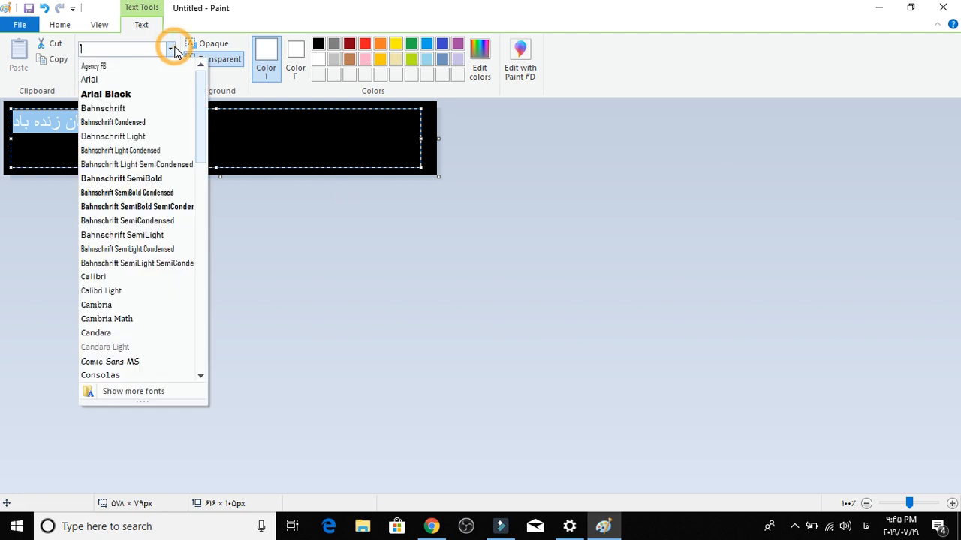
left_click(178, 93)
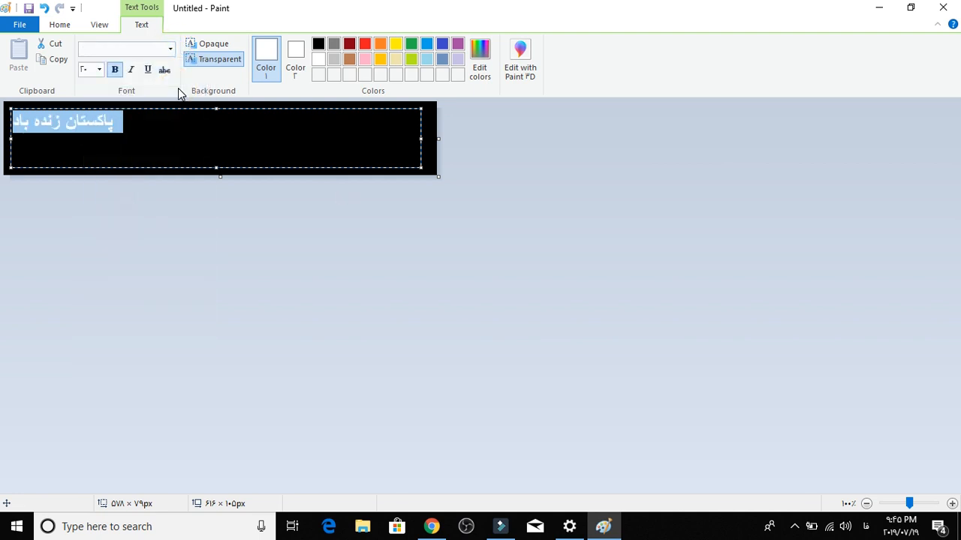
left_click(99, 70)
left_click(89, 229)
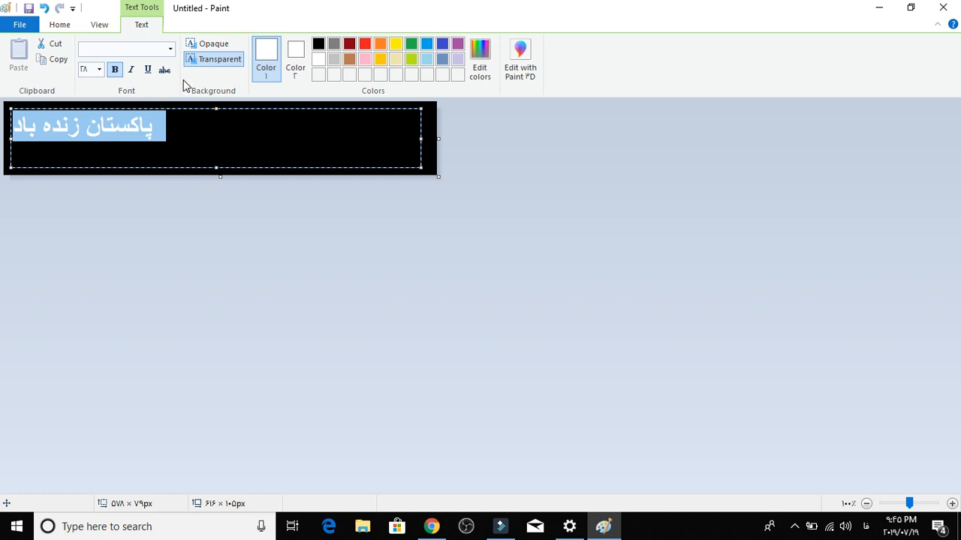
left_click(101, 71)
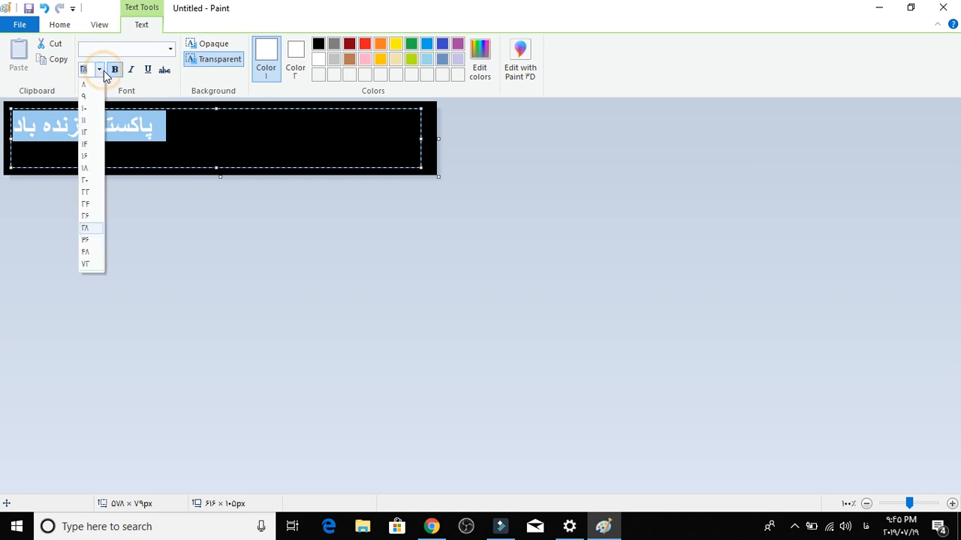
left_click(93, 263)
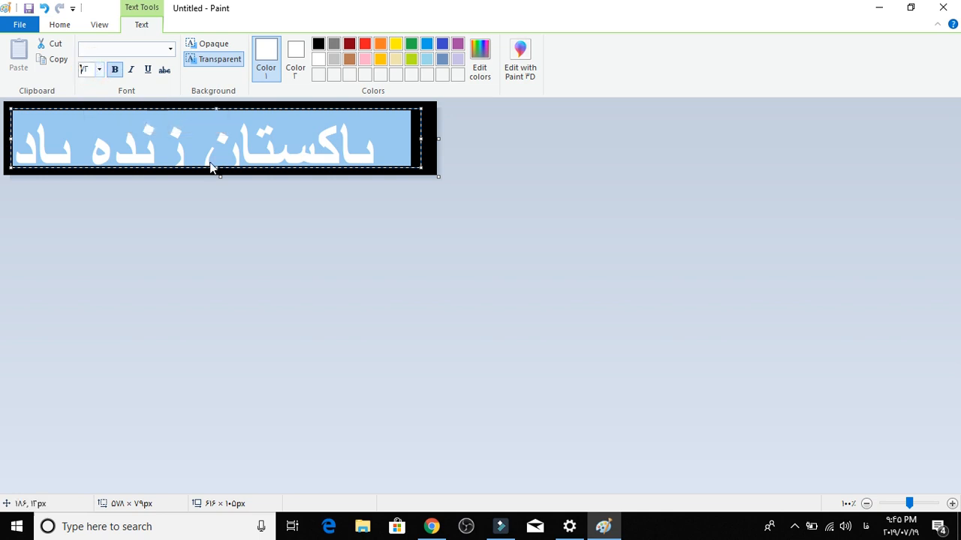
left_click(100, 70)
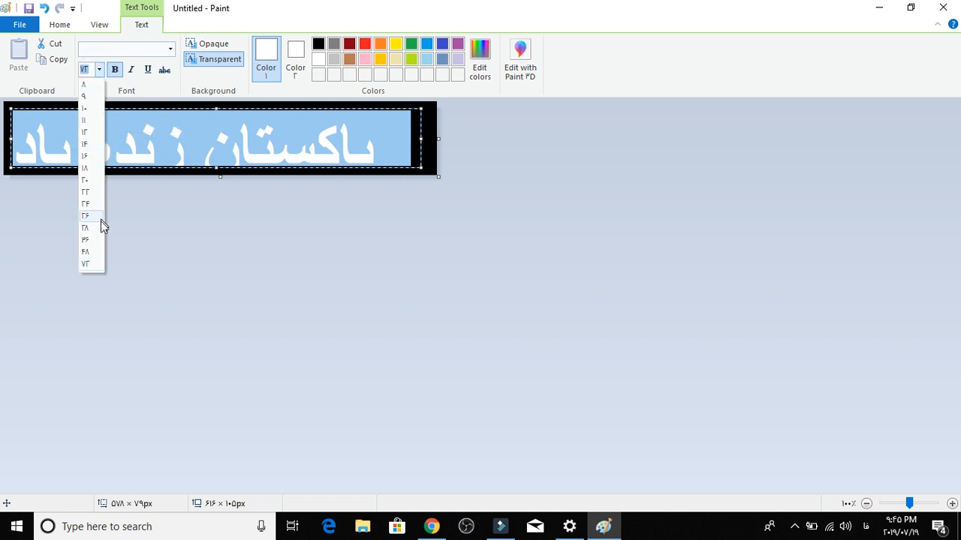
left_click(89, 254)
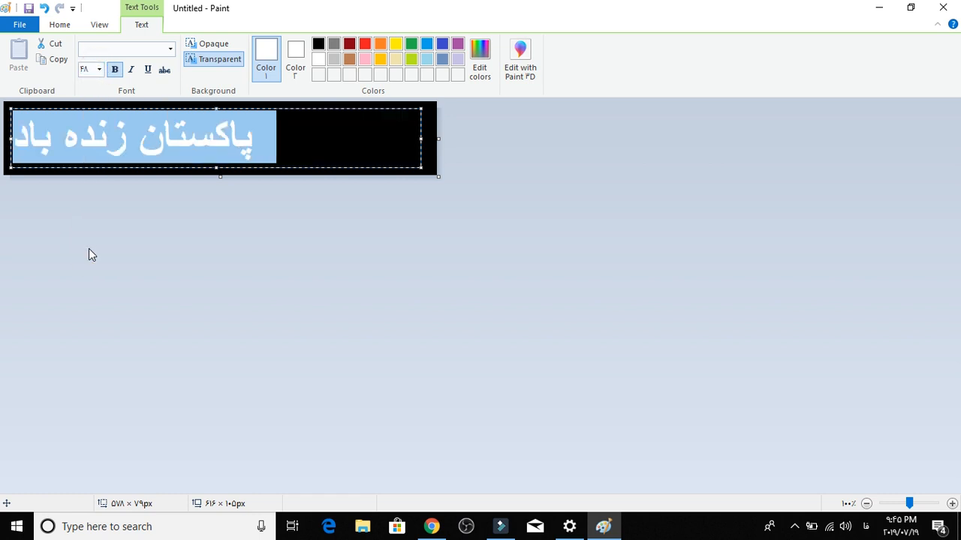
left_click(424, 140)
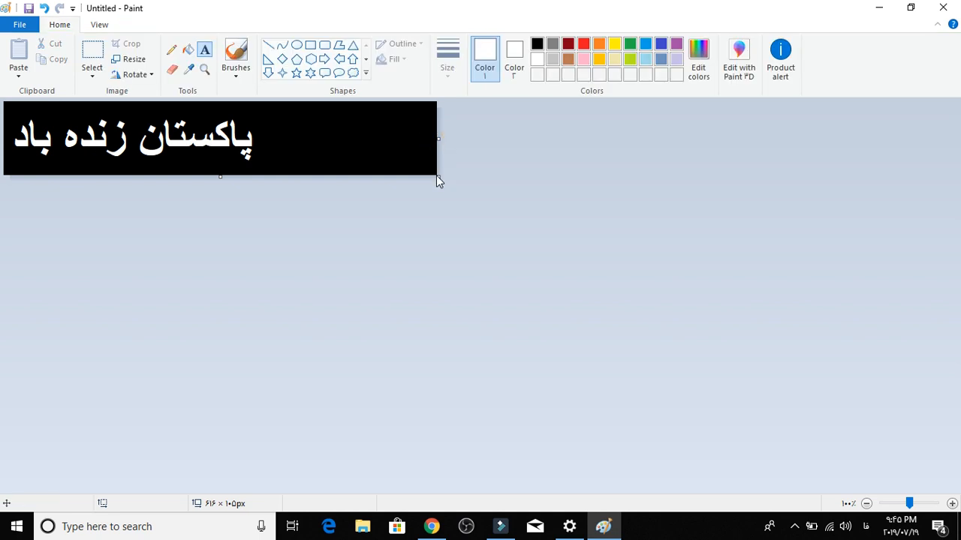
left_click_drag(439, 178, 275, 174)
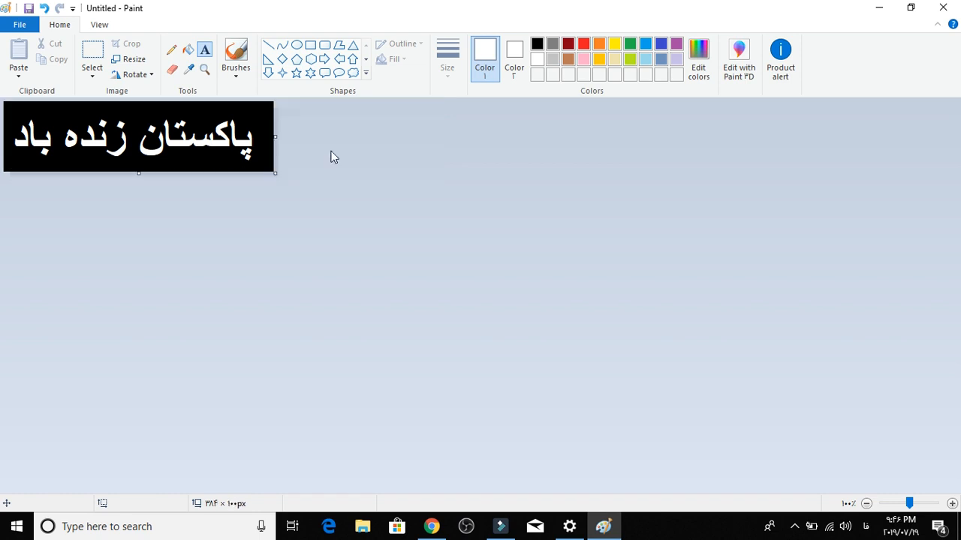
Close Paint, saving the image to the Desktop as a PNG named "pakistan" with the input language set to English (United States)
left_click(939, 8)
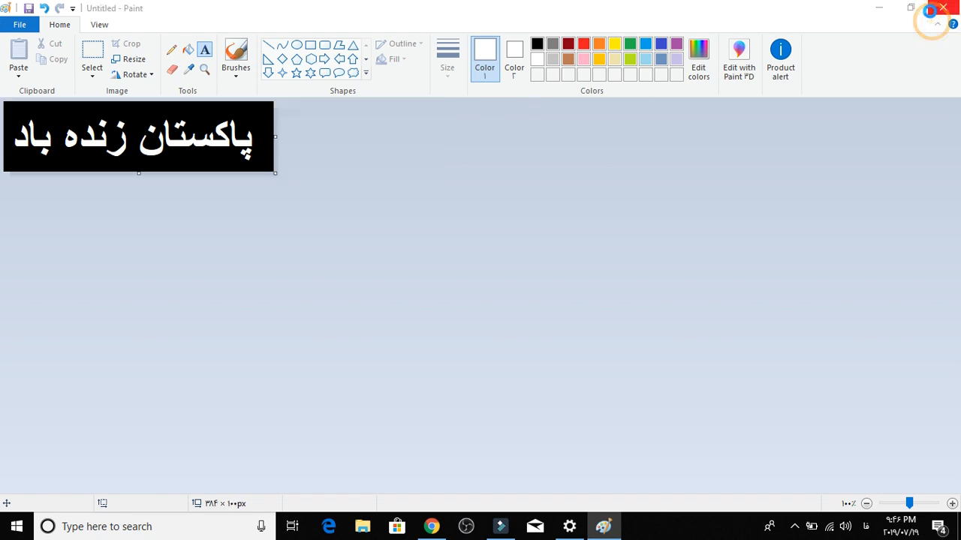
left_click(446, 265)
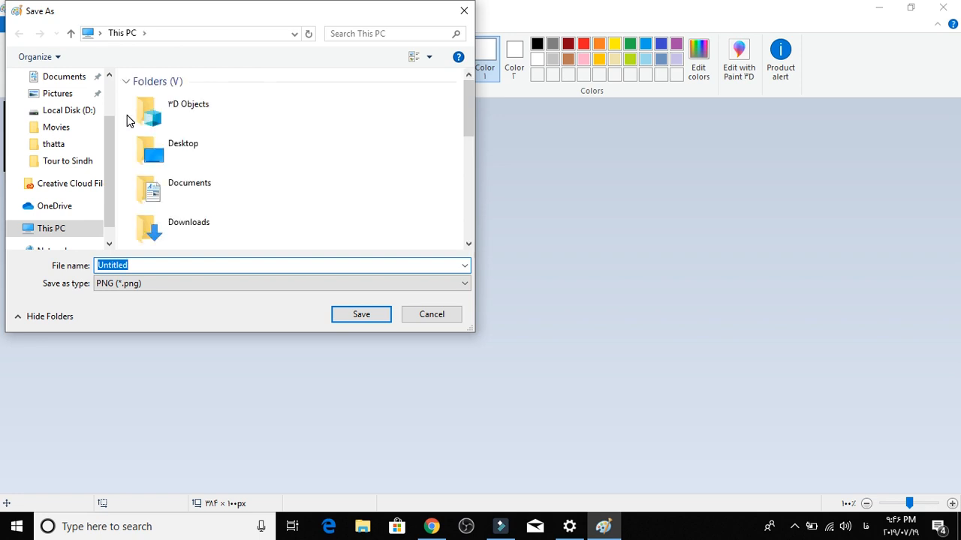
left_click(200, 143)
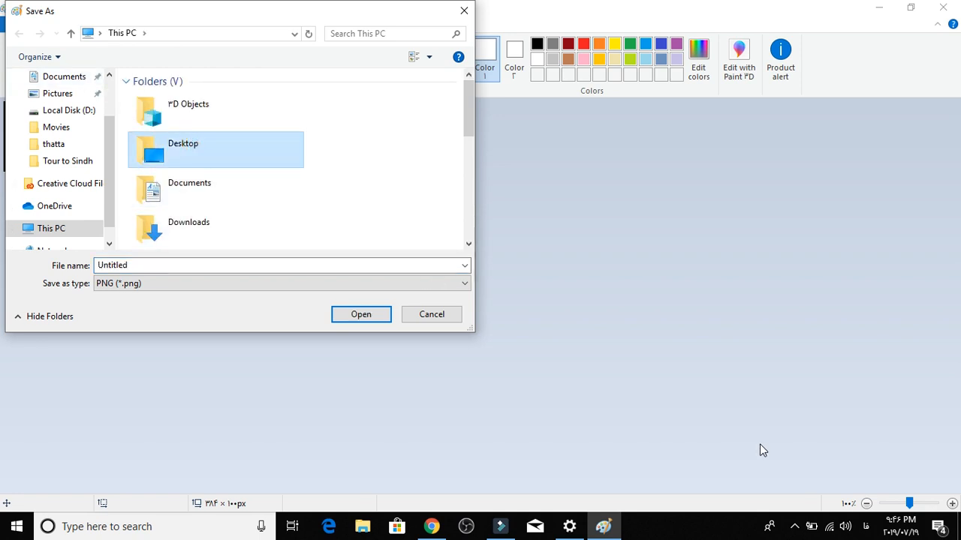
left_click(867, 527)
left_click(837, 397)
left_click(150, 265)
double_click(150, 266)
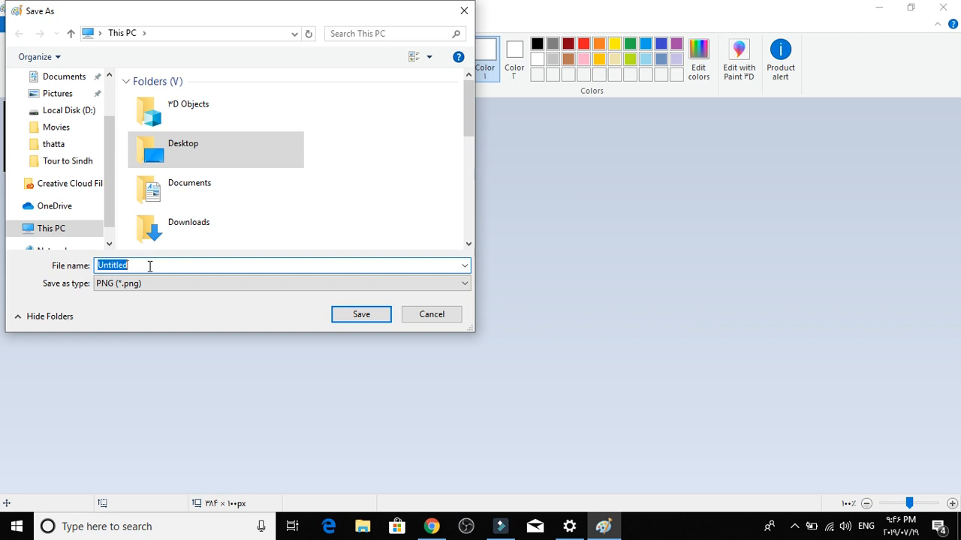
type("pakistan")
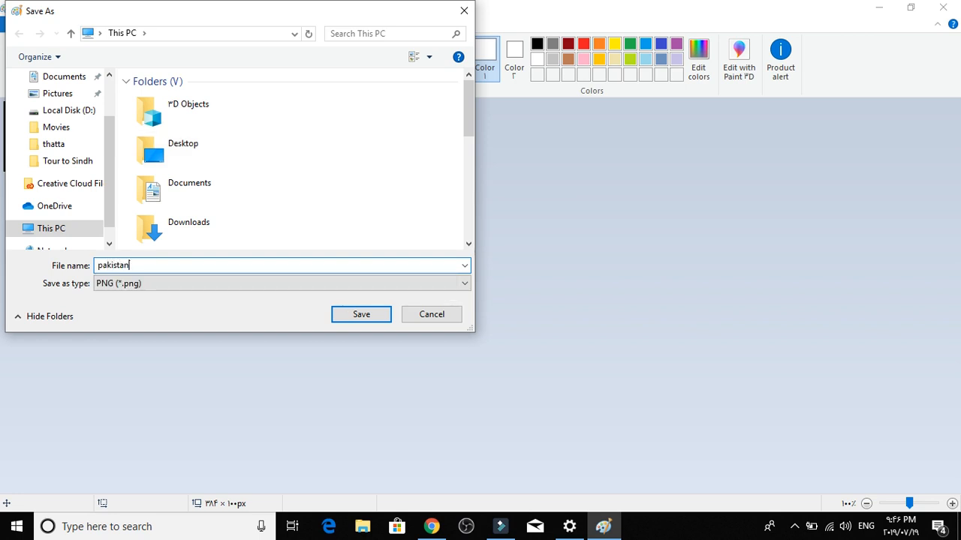
key("Return")
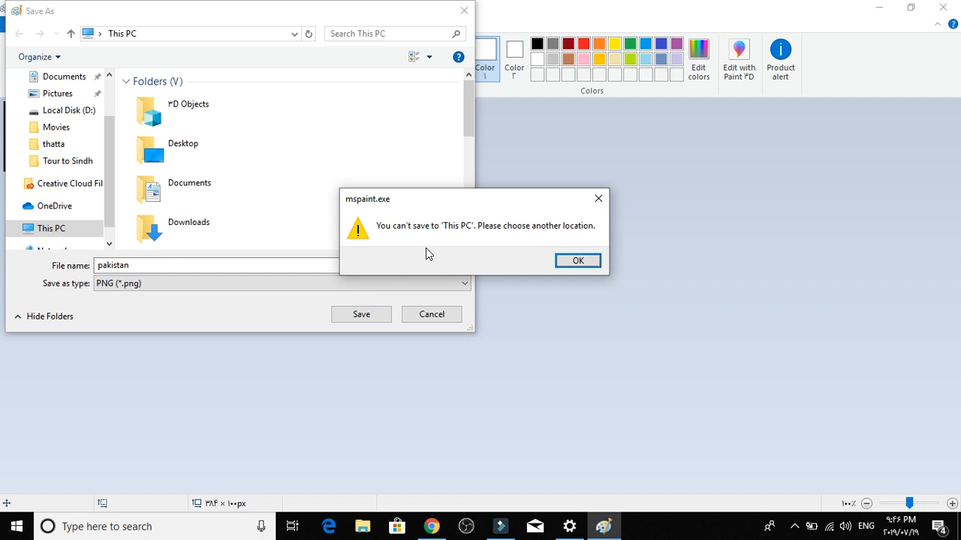
left_click(563, 263)
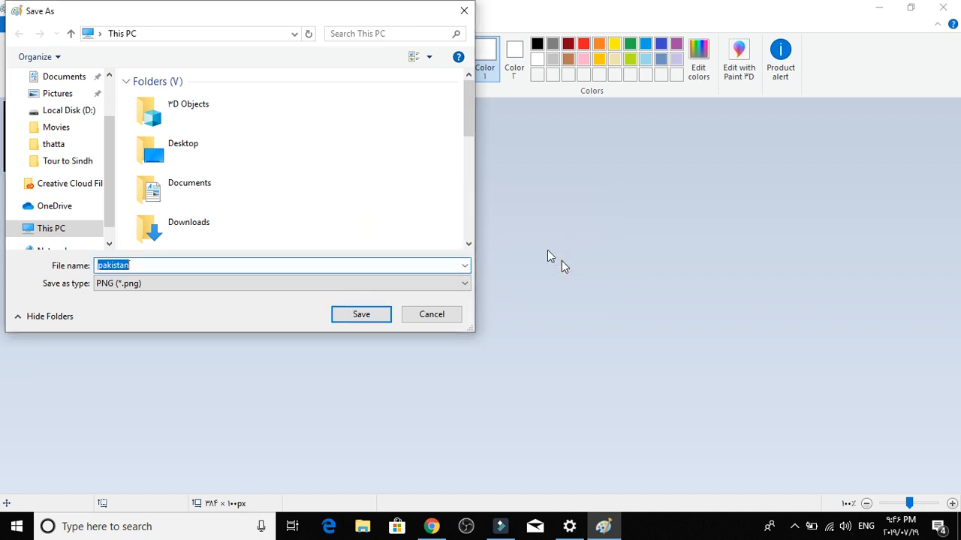
double_click(204, 150)
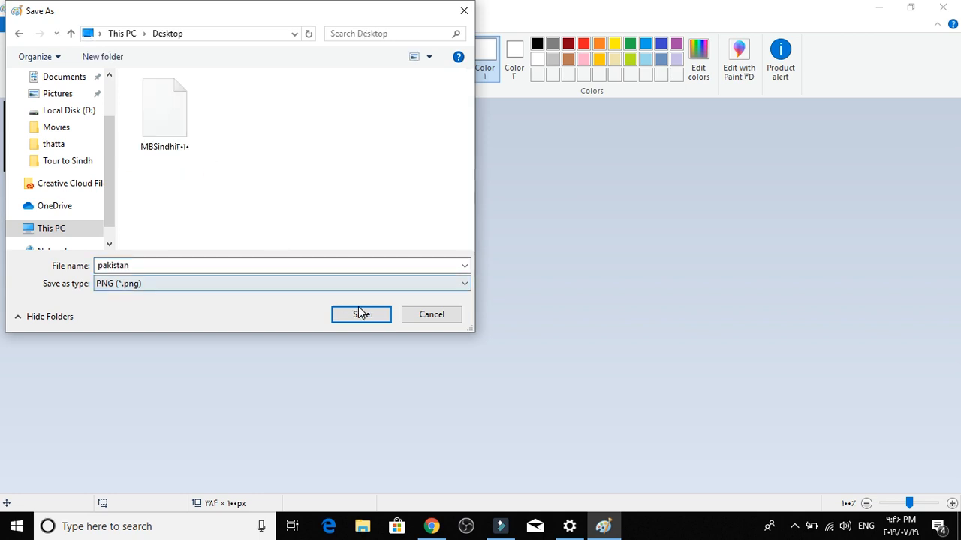
left_click(361, 315)
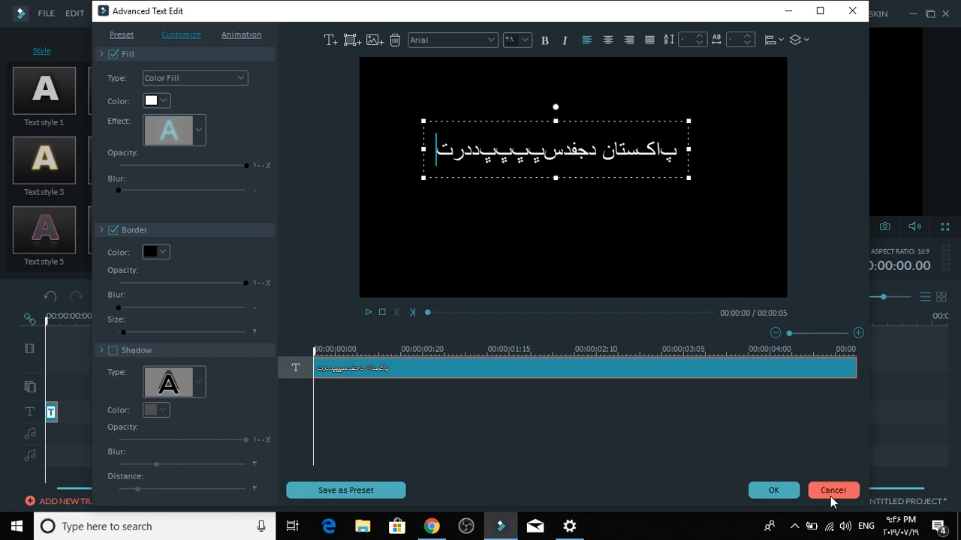
In Filmora, discard the changes in Advanced Text Edit, close the title settings and delete the subtitle clip from the timeline
left_click(830, 494)
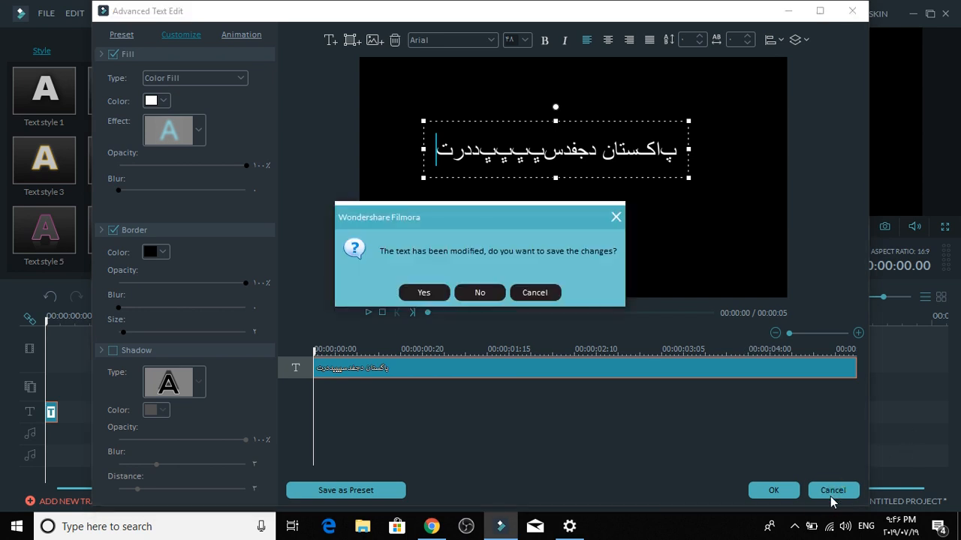
left_click(478, 293)
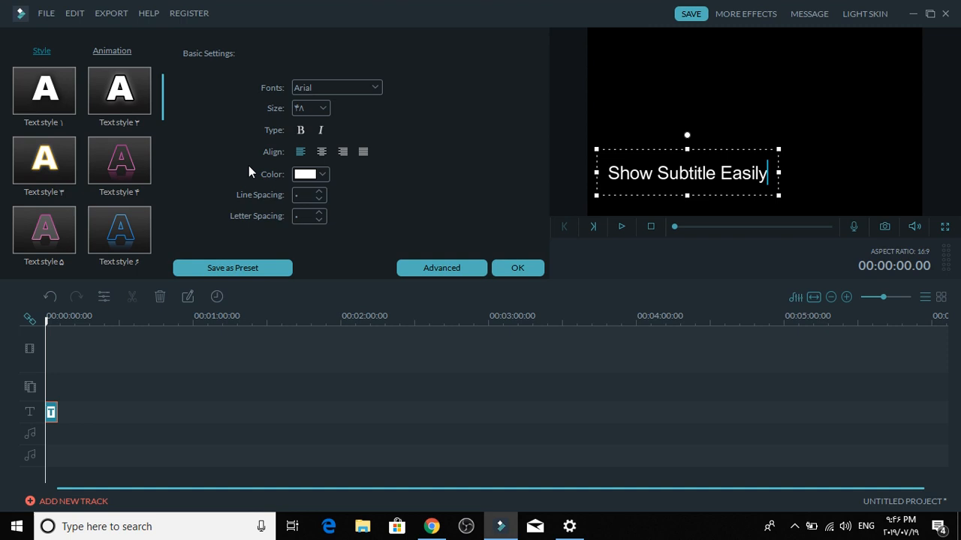
left_click(527, 268)
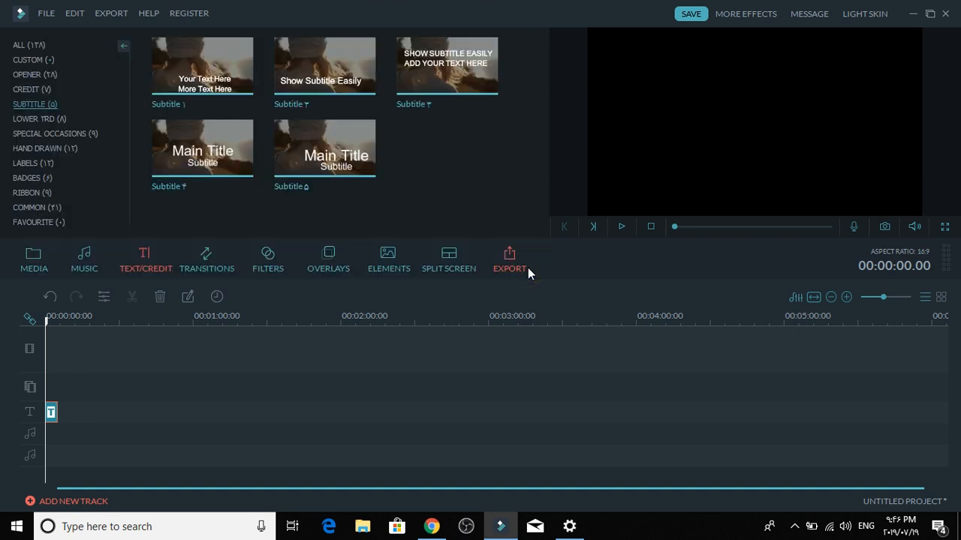
left_click(50, 418)
key("Delete")
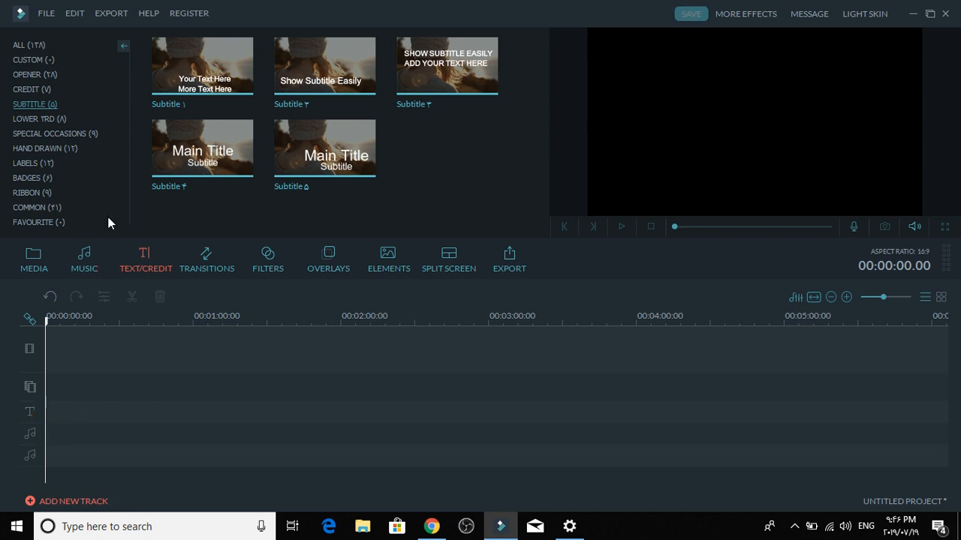
Import the "dr" video from the Desktop as media and place it at the start of the main video track
left_click(30, 263)
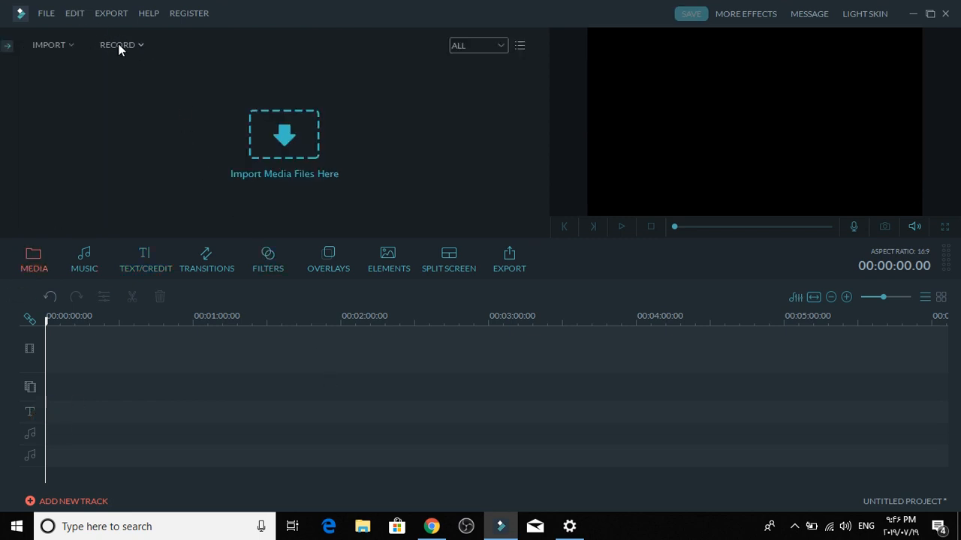
left_click(63, 42)
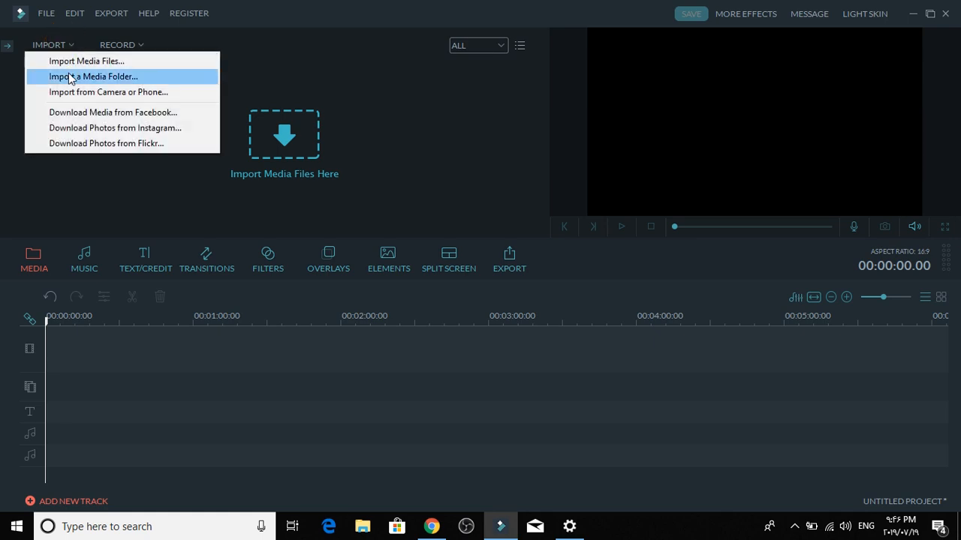
left_click(68, 66)
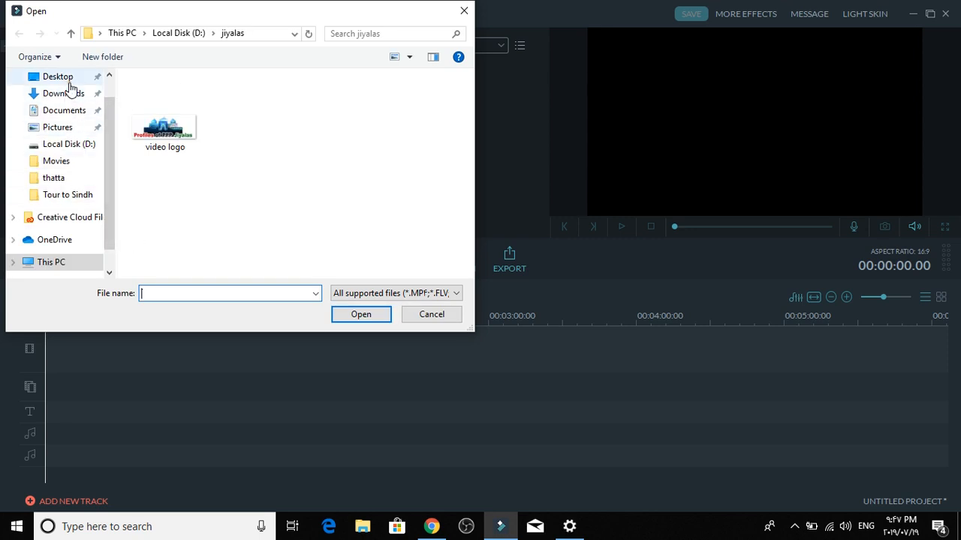
left_click(69, 82)
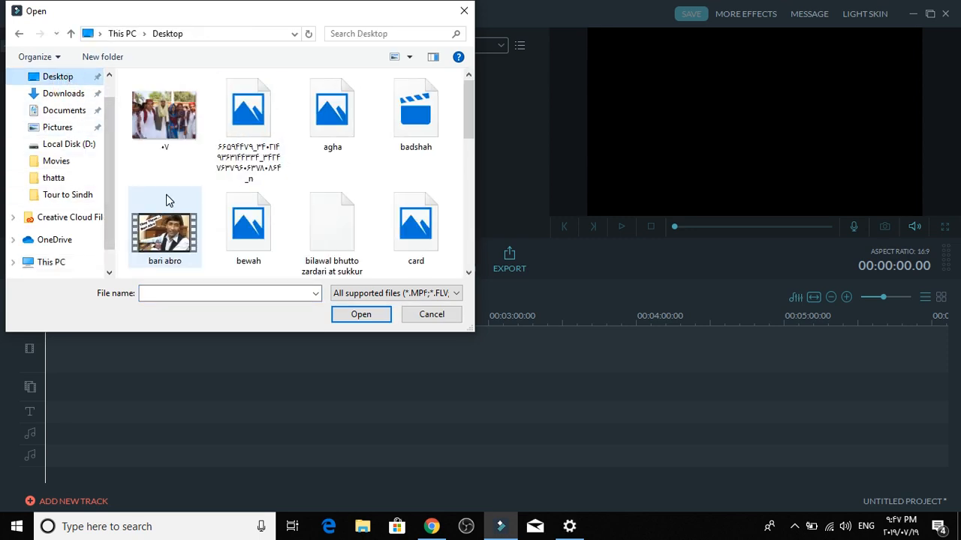
left_click_drag(473, 106, 459, 162)
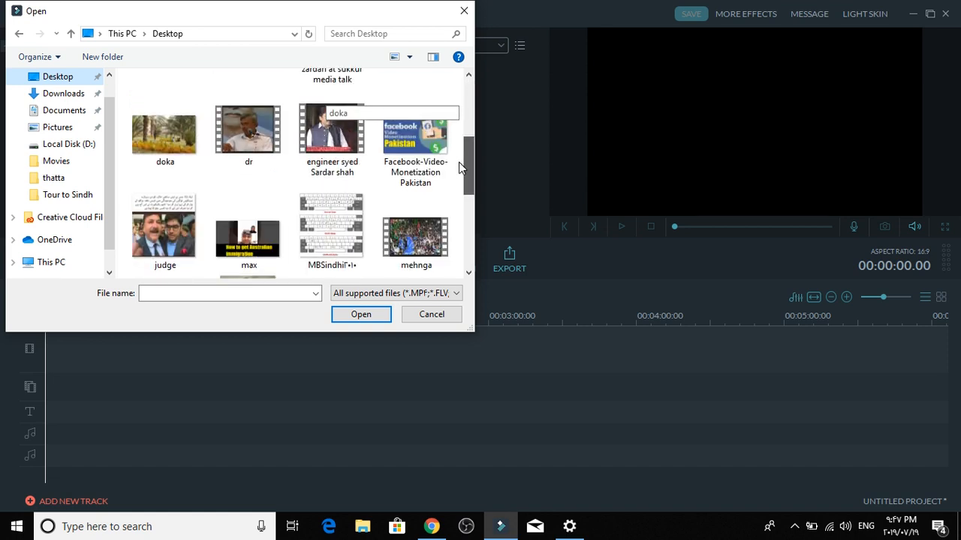
scroll(446, 192, "down", 2)
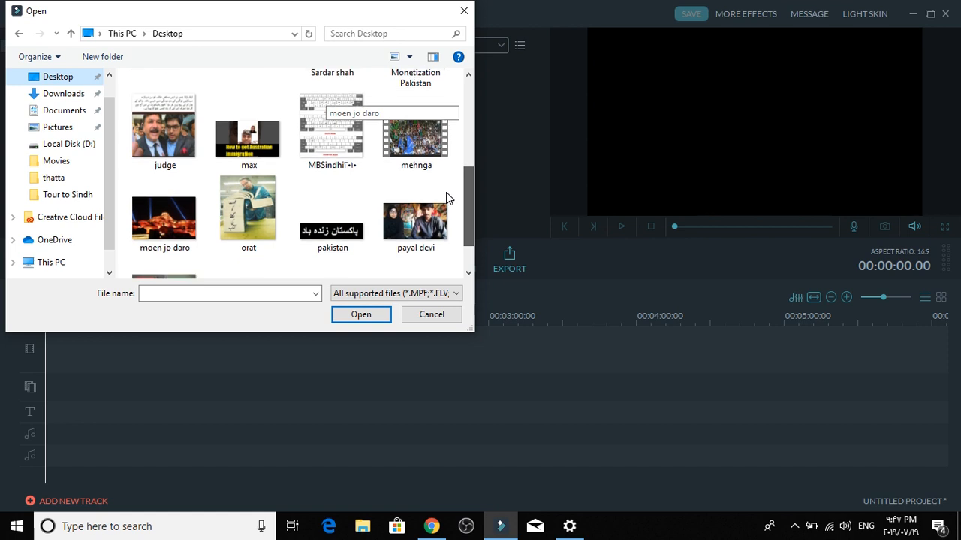
scroll(443, 202, "down", 2)
scroll(441, 127, "up", 10)
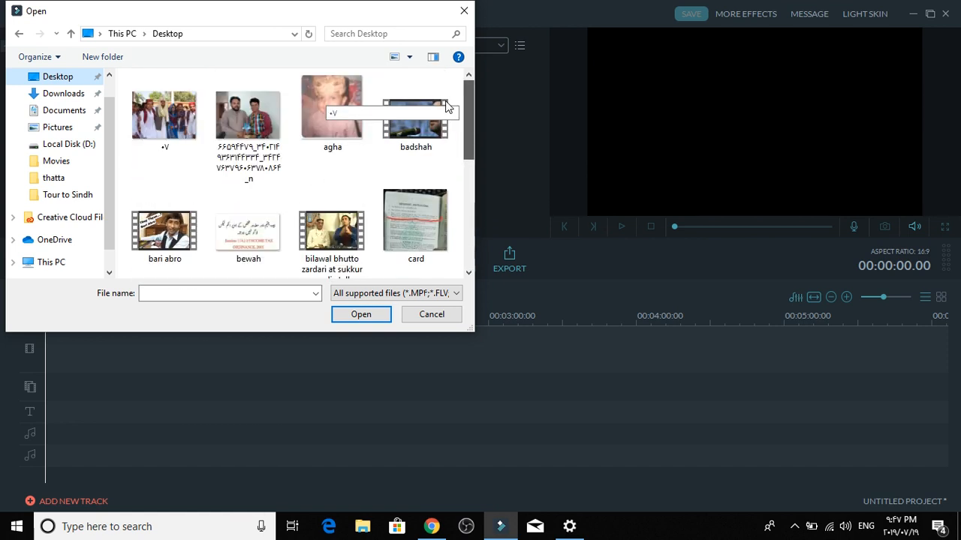
scroll(448, 131, "down", 2)
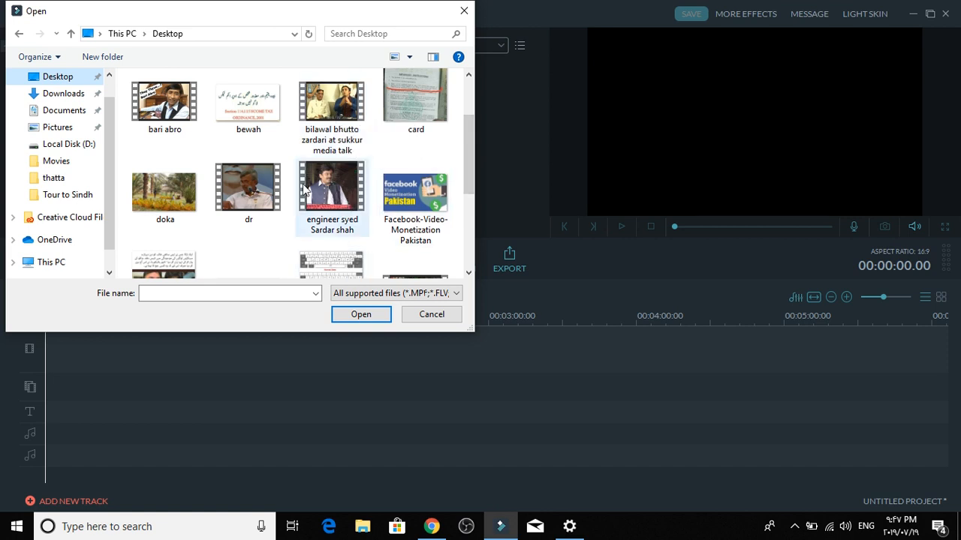
double_click(244, 202)
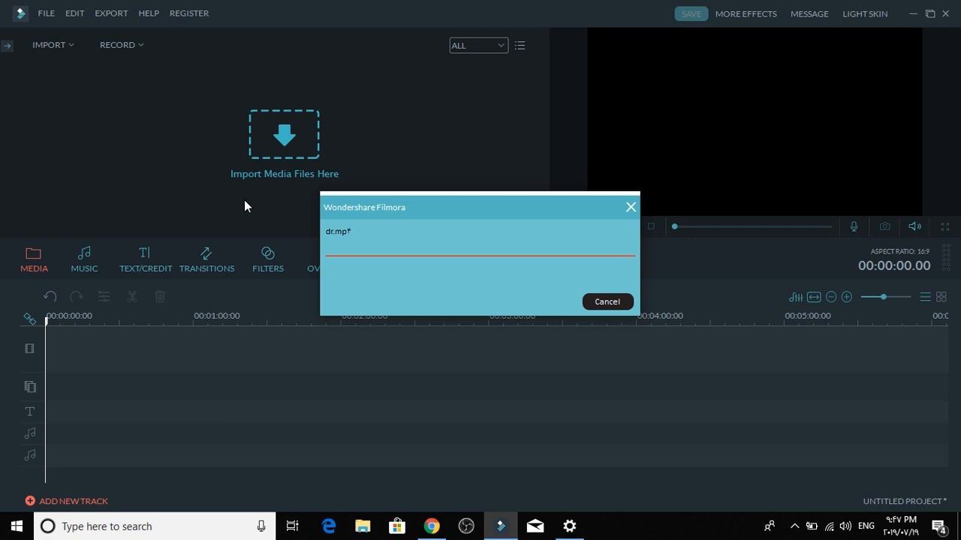
mouse_move(108, 84)
left_click(82, 92)
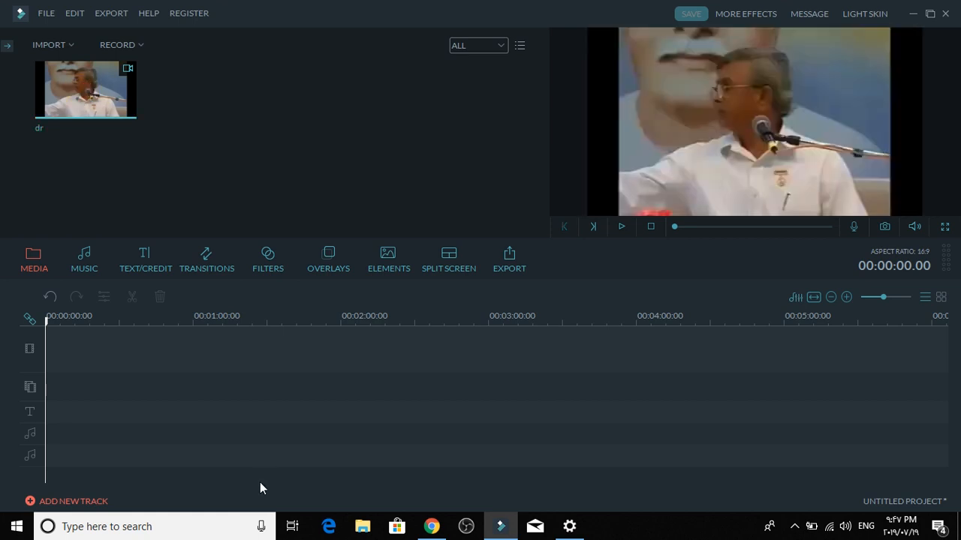
Import the image "pakistan.png" from the Desktop into the media library
left_click(57, 46)
left_click(60, 61)
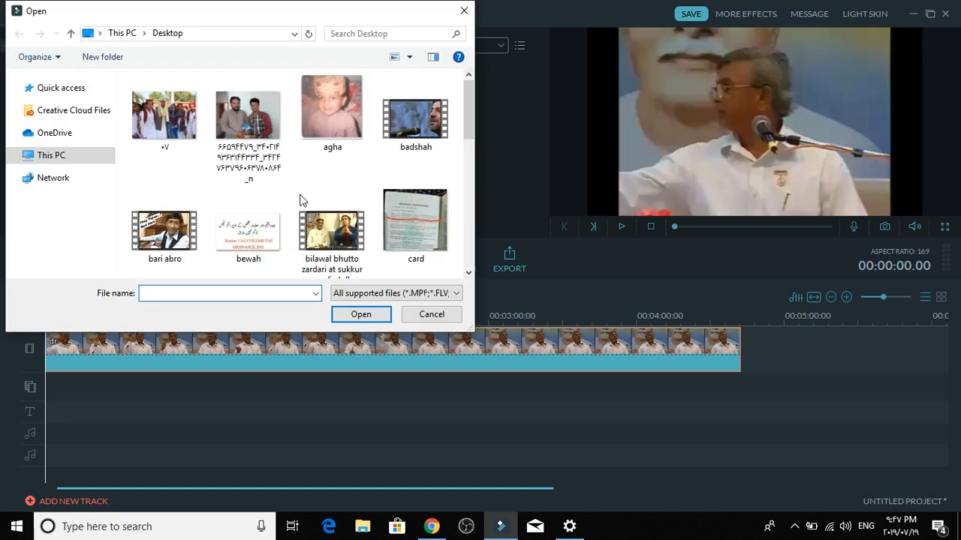
type("p")
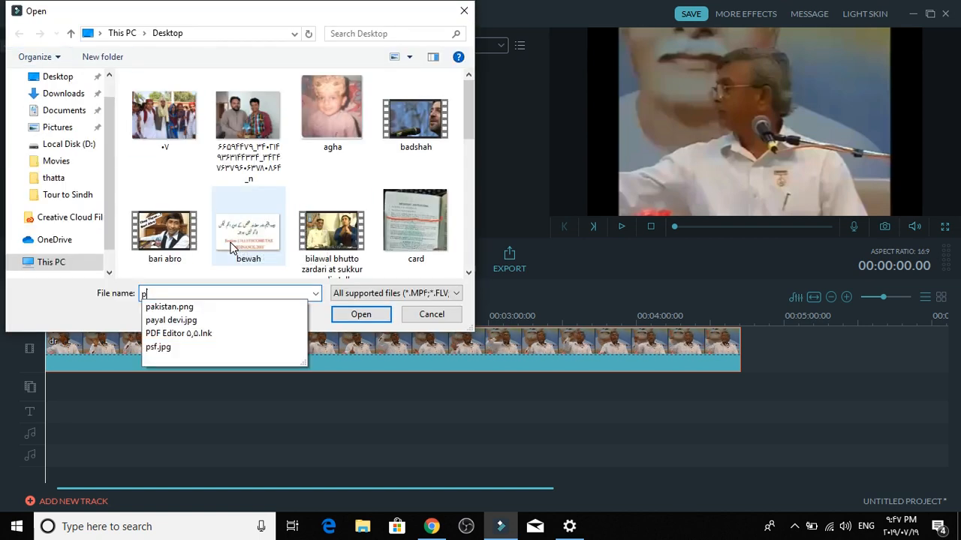
left_click(233, 307)
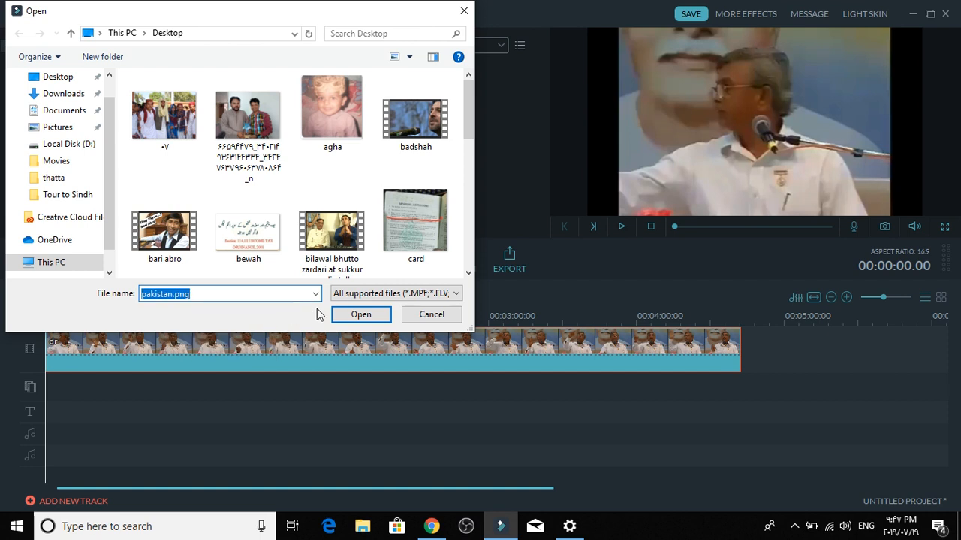
left_click(344, 308)
Place the "pakistan" image on the overlay track below the video at about 0:35 and extend its end to about 1:43
left_click_drag(218, 91, 141, 387)
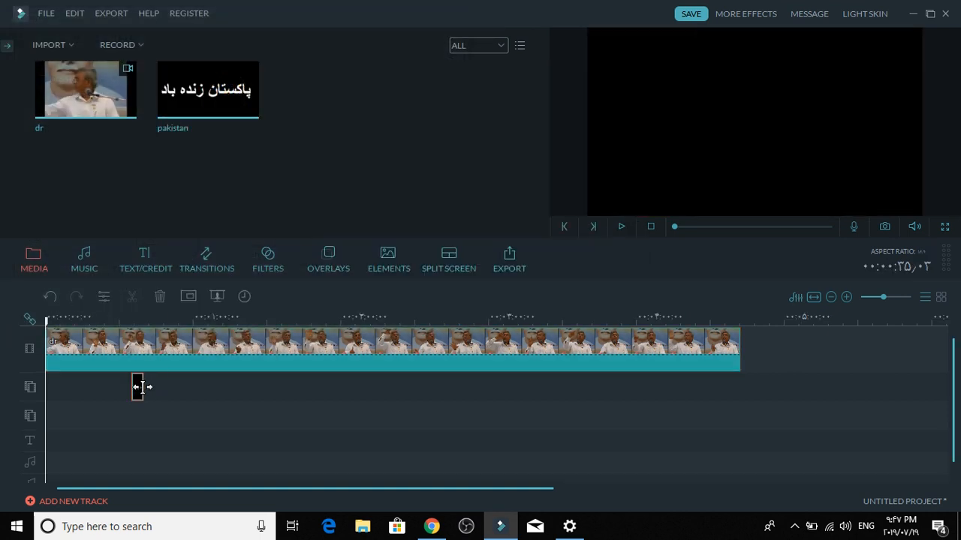
left_click_drag(223, 375, 300, 370)
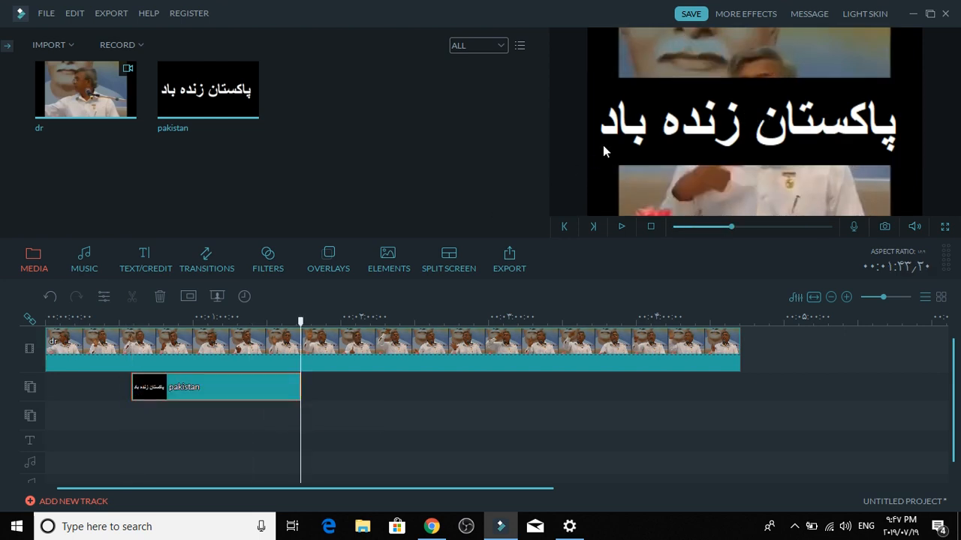
With the playhead at about 1:17, shrink the "pakistan" overlay to a caption-sized box and move it to the lower middle of the video frame
left_click(250, 387)
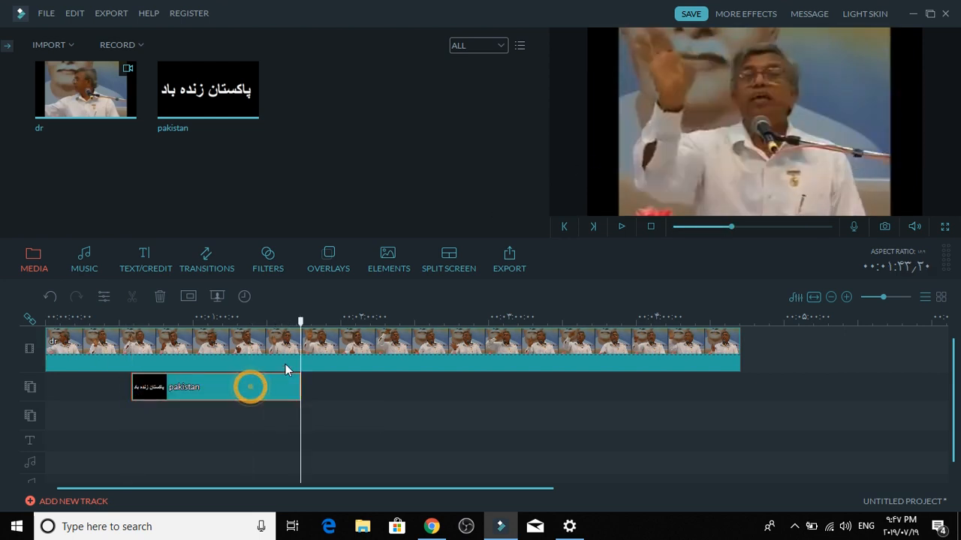
left_click_drag(301, 330, 236, 331)
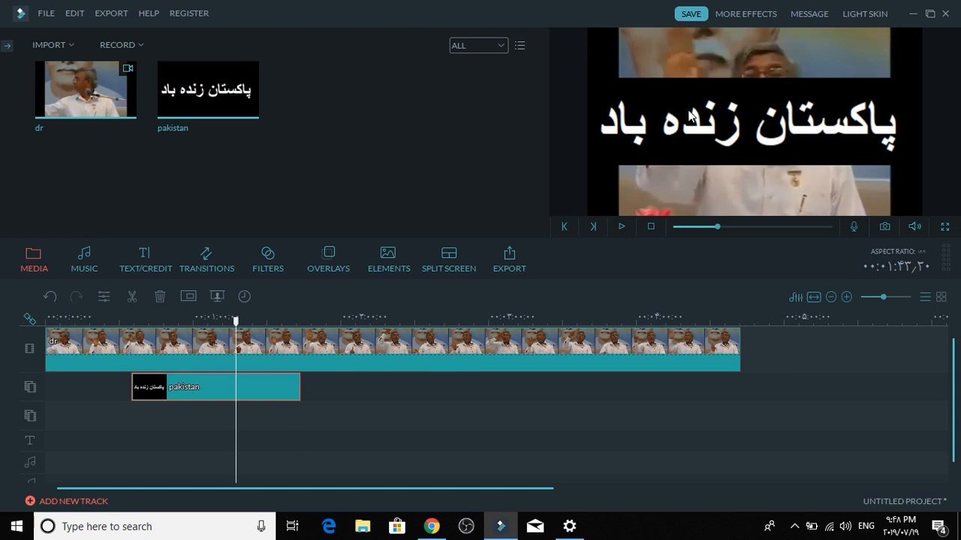
left_click_drag(589, 165, 655, 129)
left_click_drag(736, 121, 659, 200)
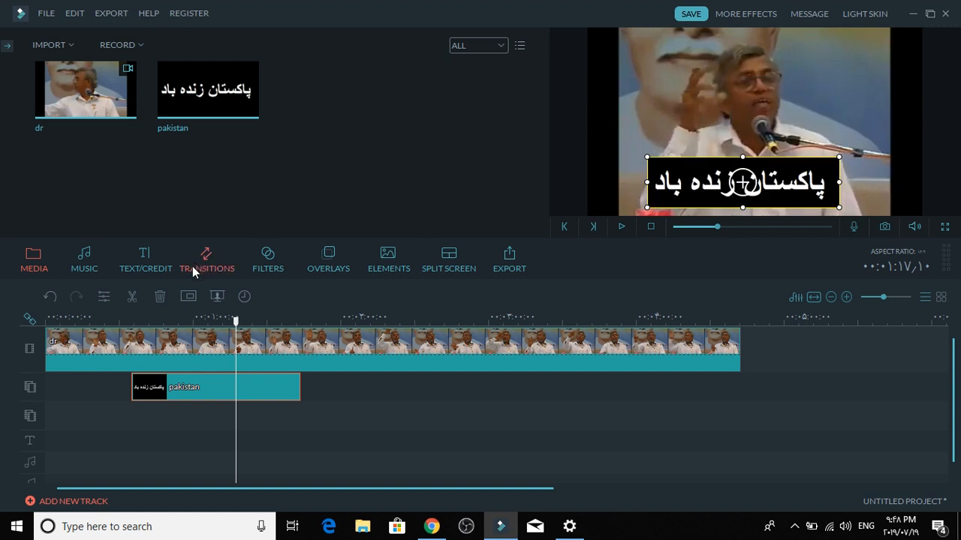
Play the timeline from just before the "pakistan" overlay to check the subtitle, stop shortly after it starts and deselect the clip
left_click_drag(236, 322, 118, 322)
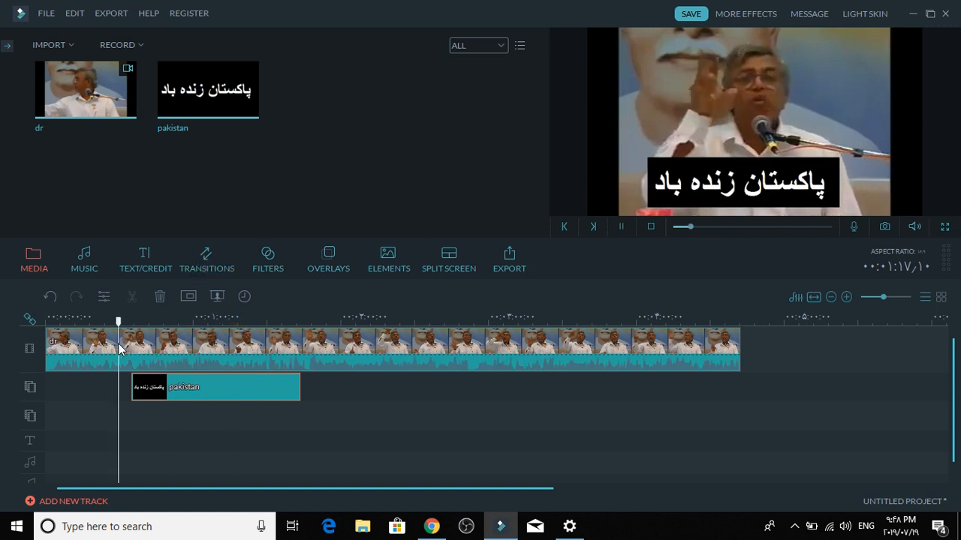
key("space")
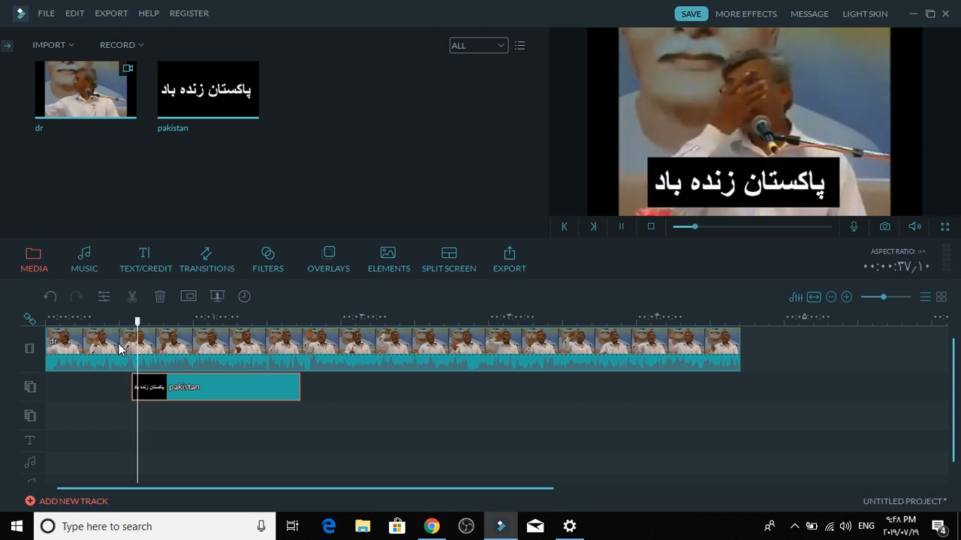
key("space")
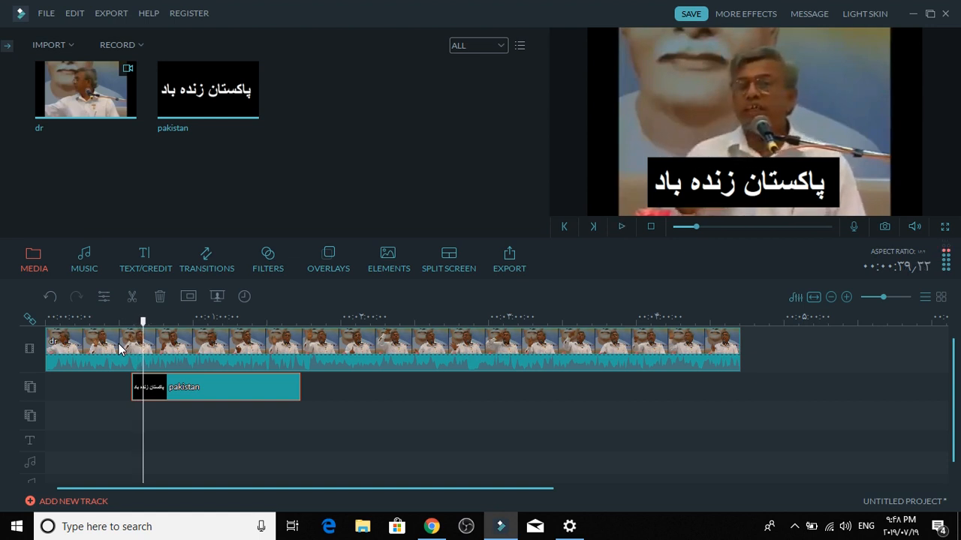
left_click(469, 454)
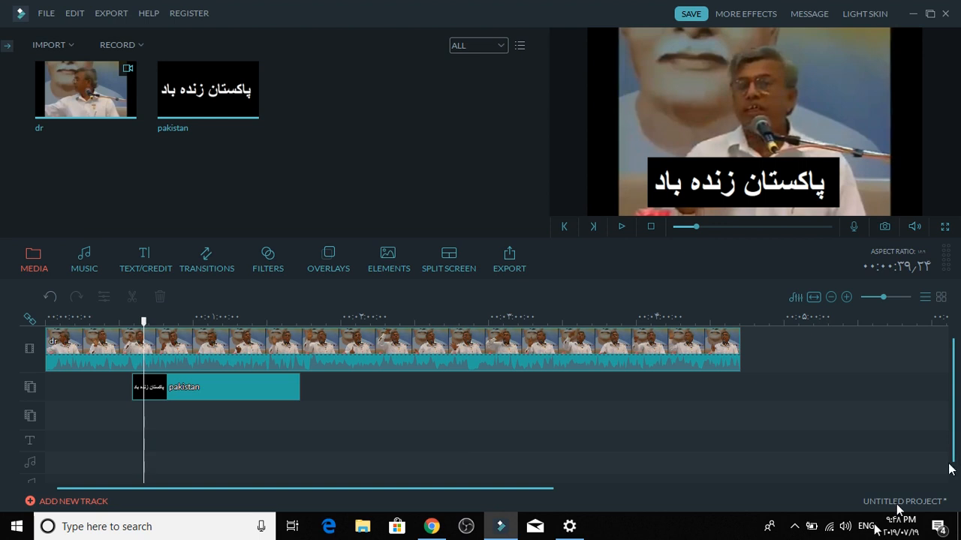
left_click(795, 524)
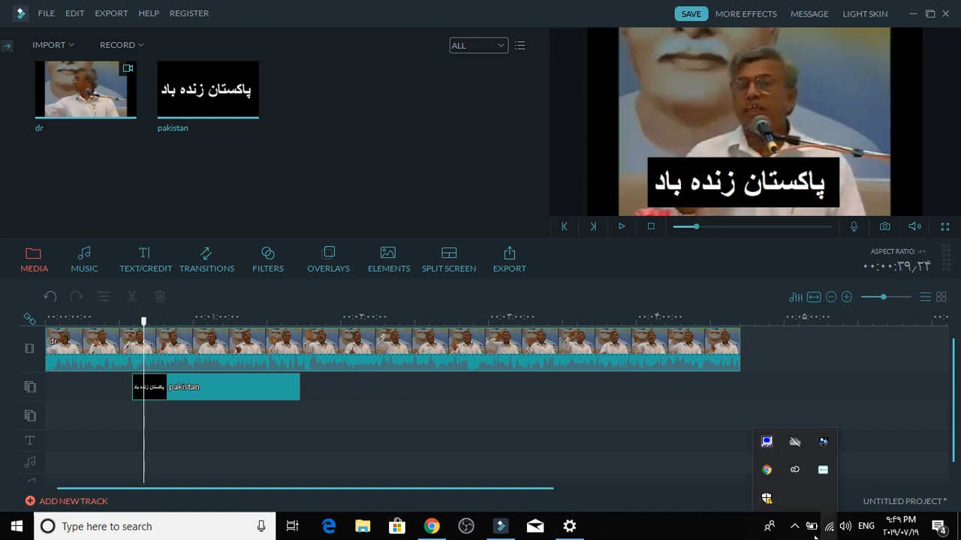
left_click(766, 501)
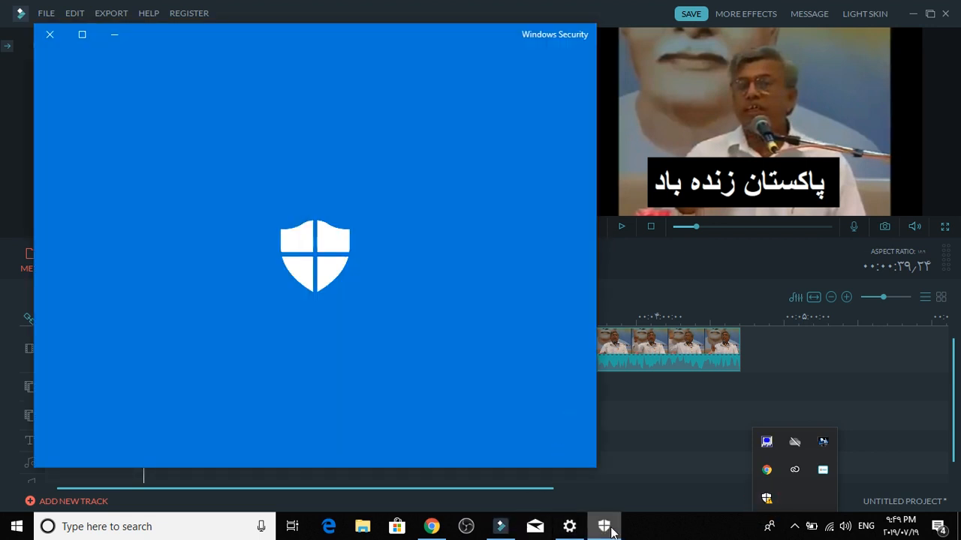
left_click(794, 527)
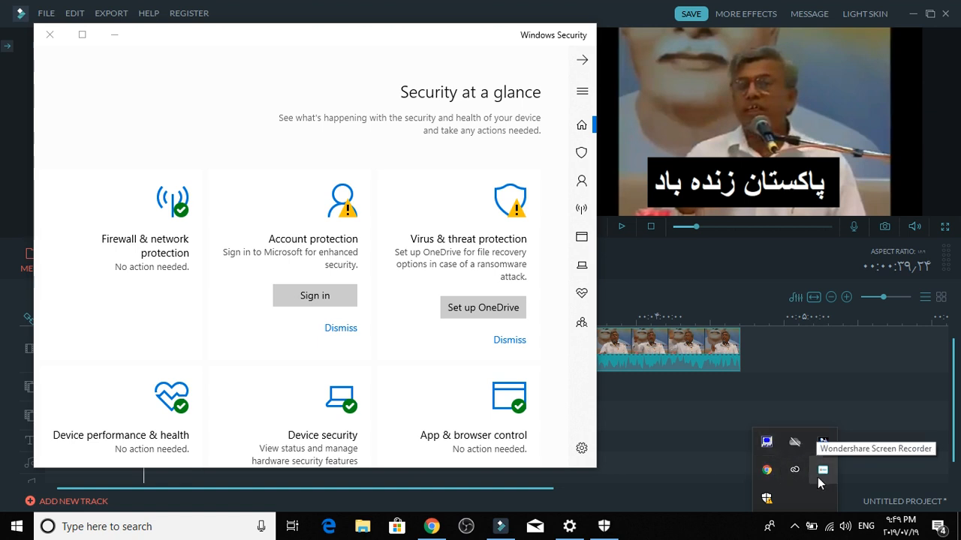
right_click(818, 478)
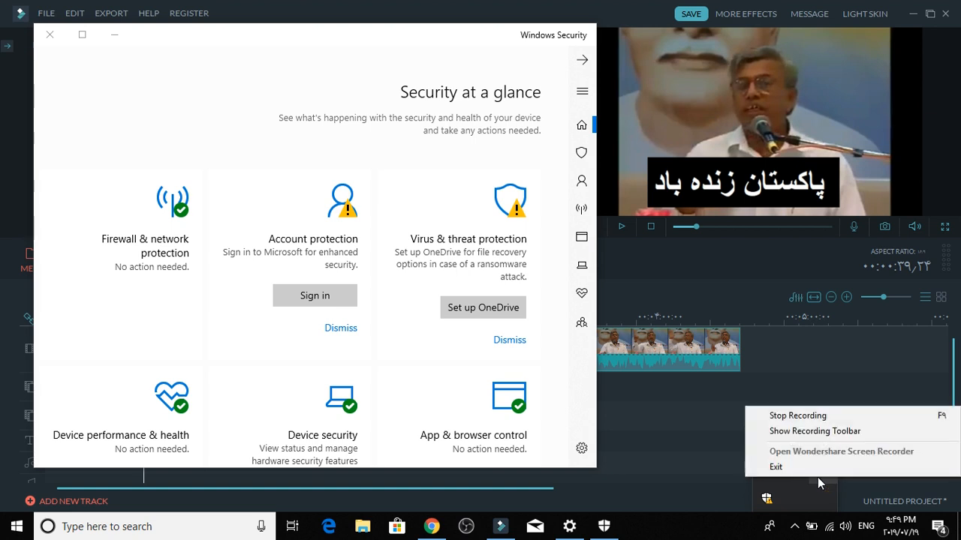